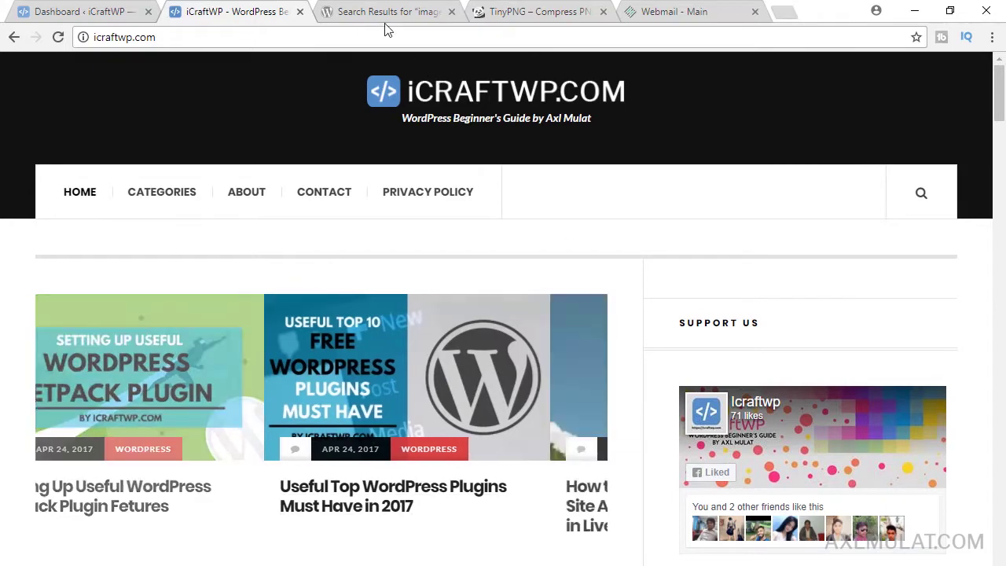
- Switch to the 'image compression' directory results and scroll to Smush, listed first with 900,000+ installs
{"action": "left_click", "coordinate": [383, 14]}
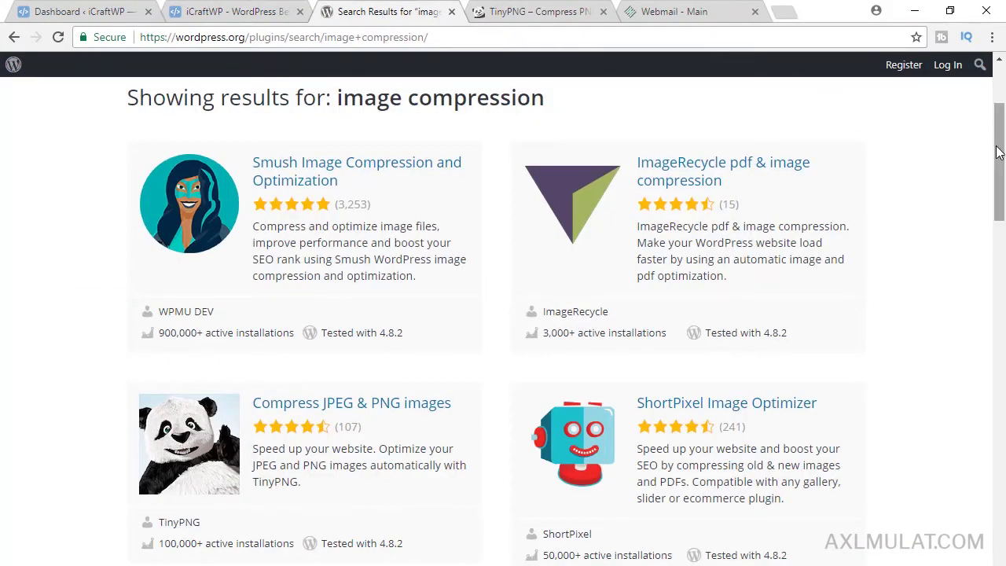
{"action": "left_click_drag", "start_coordinate": [1002, 148], "coordinate": [1003, 124]}
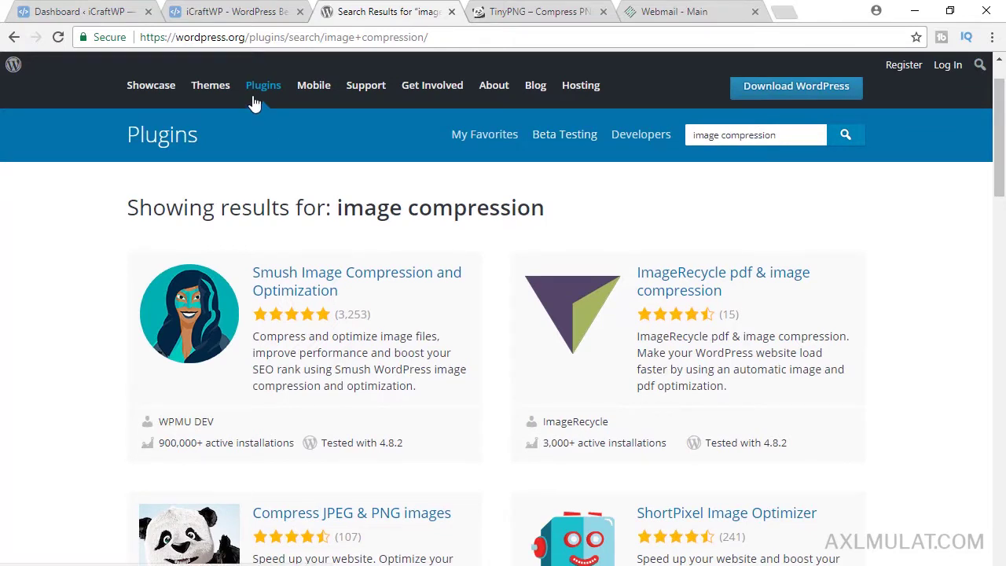
{"action": "left_click_drag", "start_coordinate": [1003, 108], "coordinate": [1002, 129]}
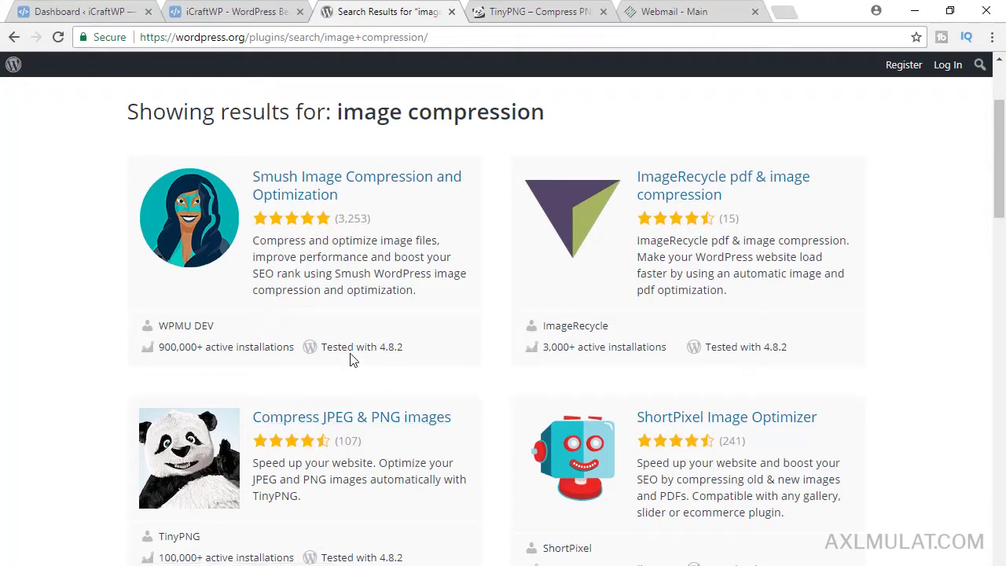
- Search the site's Add Plugins page for 'smush', then return to the directory's image compression results
{"action": "left_click", "coordinate": [84, 11]}
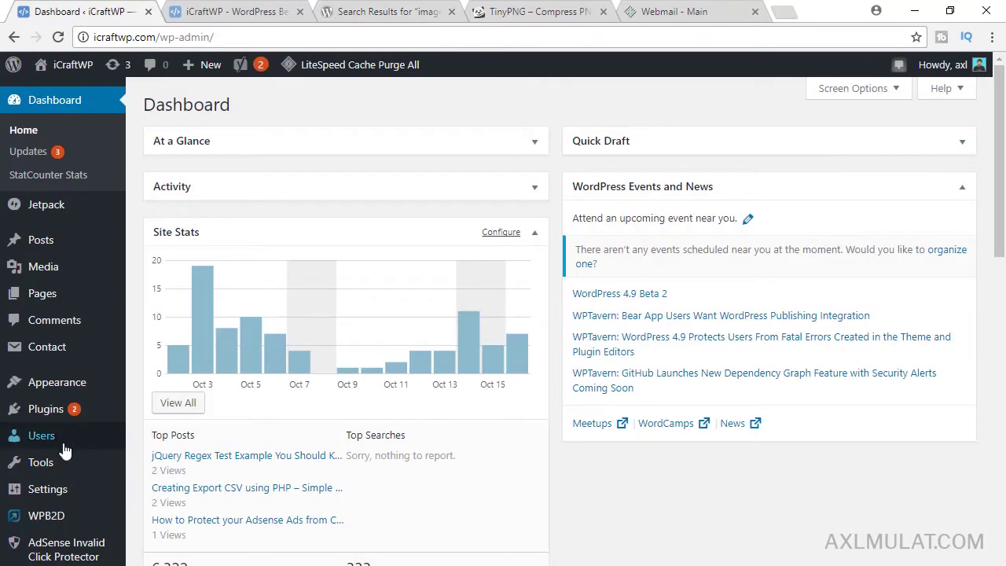
{"action": "mouse_move", "coordinate": [46, 409]}
{"action": "left_click", "coordinate": [170, 432]}
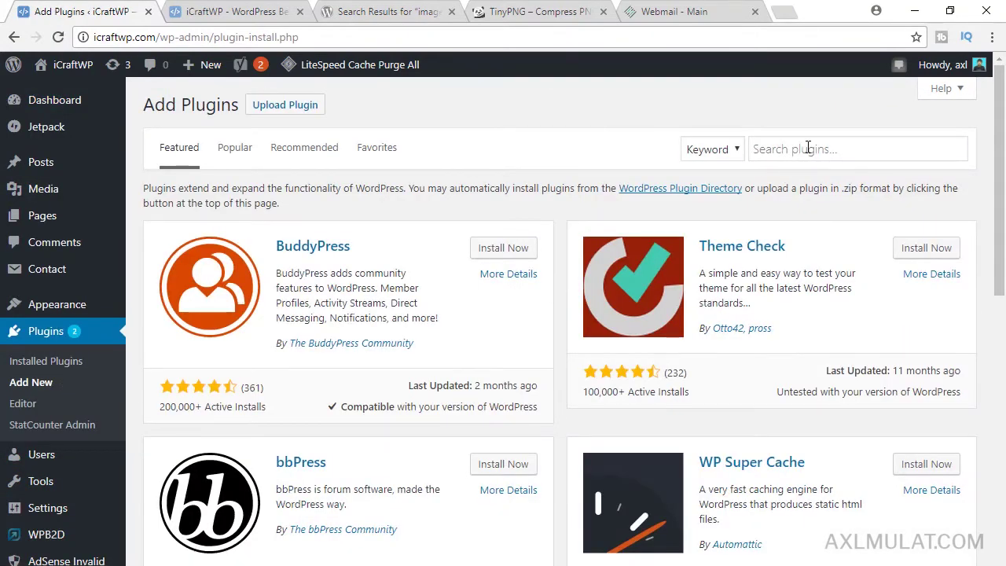
{"action": "left_click", "coordinate": [810, 147]}
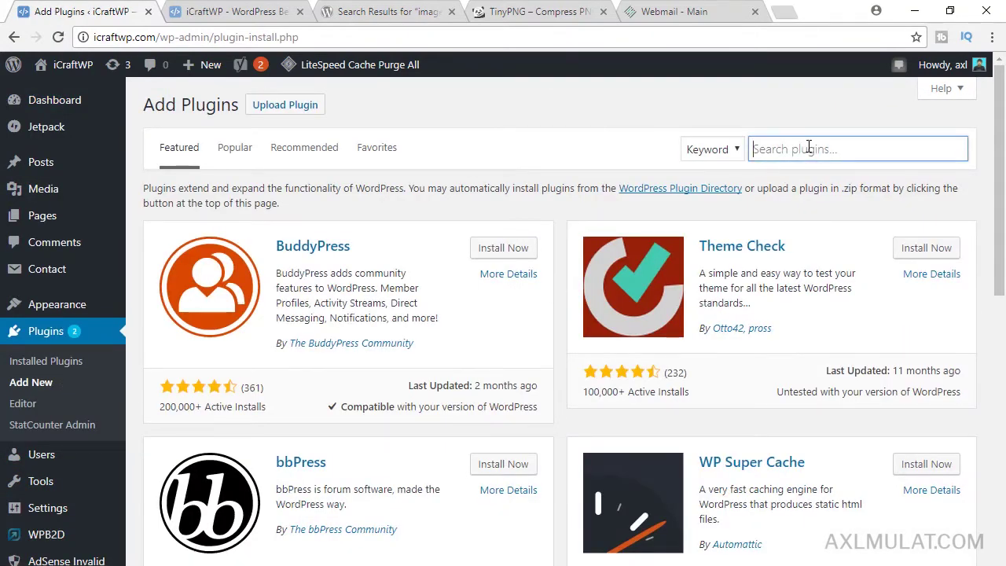
{"action": "type", "text": "smush"}
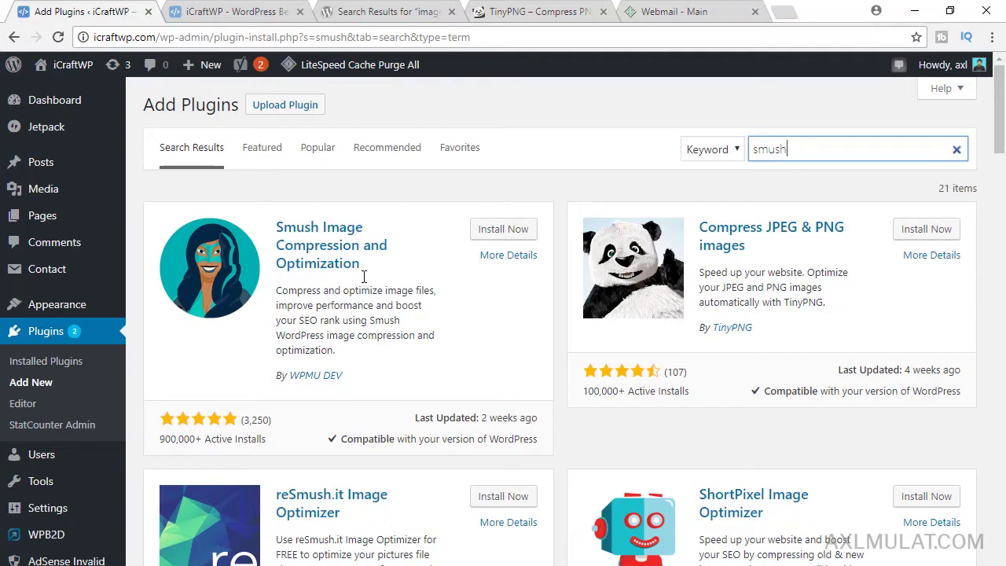
{"action": "left_click", "coordinate": [390, 11]}
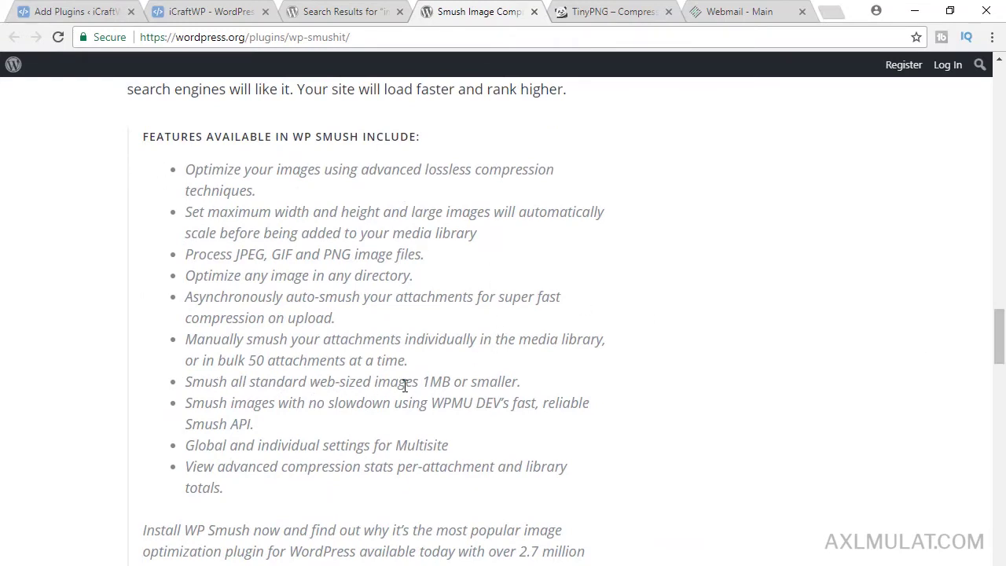
- Highlight the 1MB per-image limit in Smush's features, then return to the site's smush search results
{"action": "left_click_drag", "start_coordinate": [423, 381], "coordinate": [442, 382]}
{"action": "left_click", "coordinate": [87, 13]}
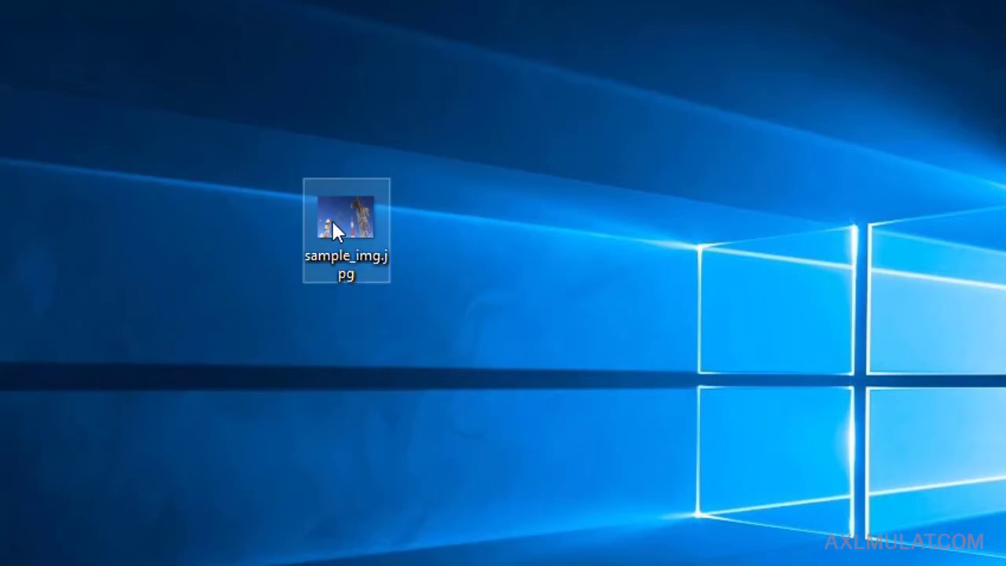
- Open sample_img.jpg in Photoshop, preview Save for Web at JPEG Medium quality, then cancel the save
{"action": "left_click_drag", "start_coordinate": [337, 228], "coordinate": [831, 532]}
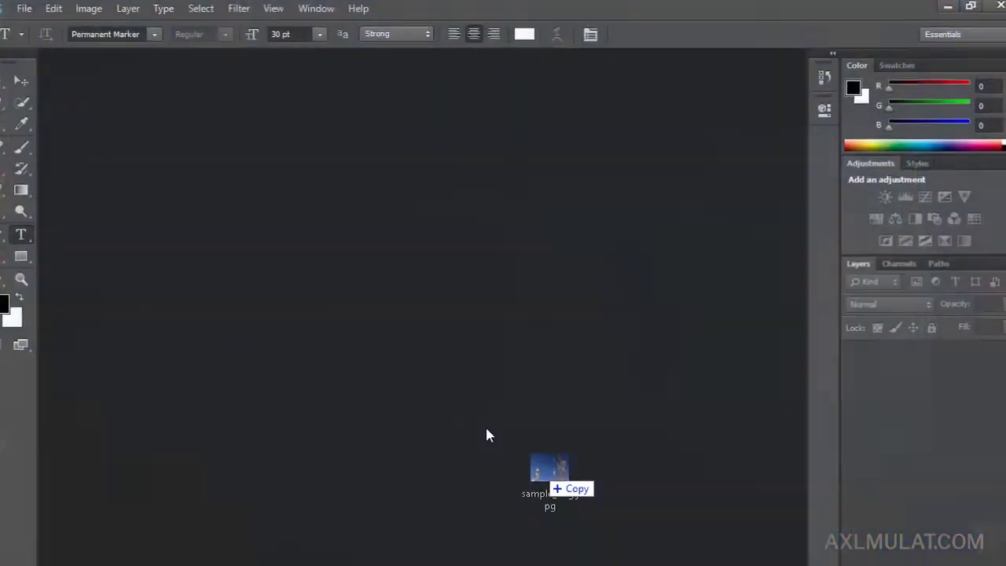
{"action": "left_click_drag", "start_coordinate": [487, 433], "coordinate": [386, 234]}
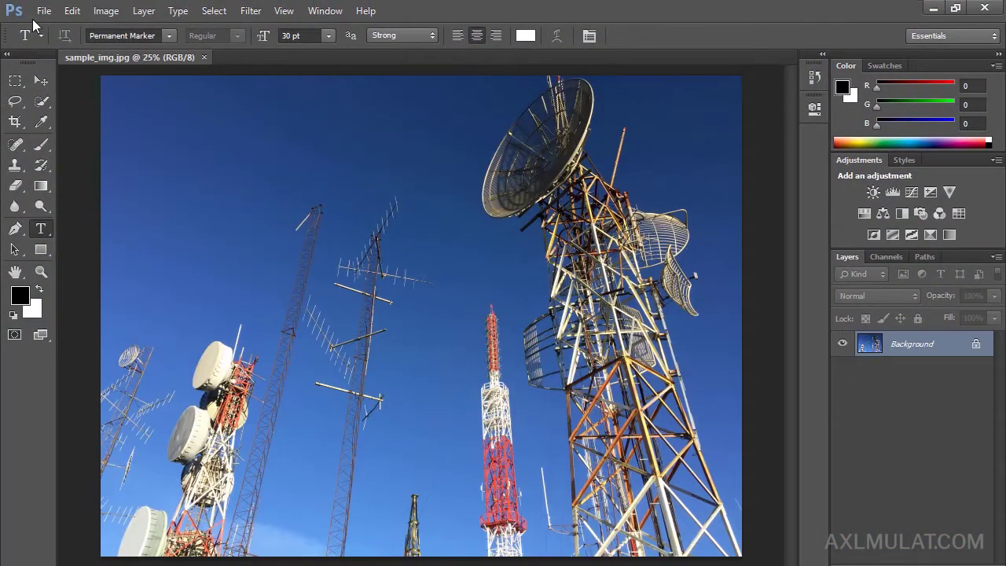
{"action": "left_click", "coordinate": [43, 11]}
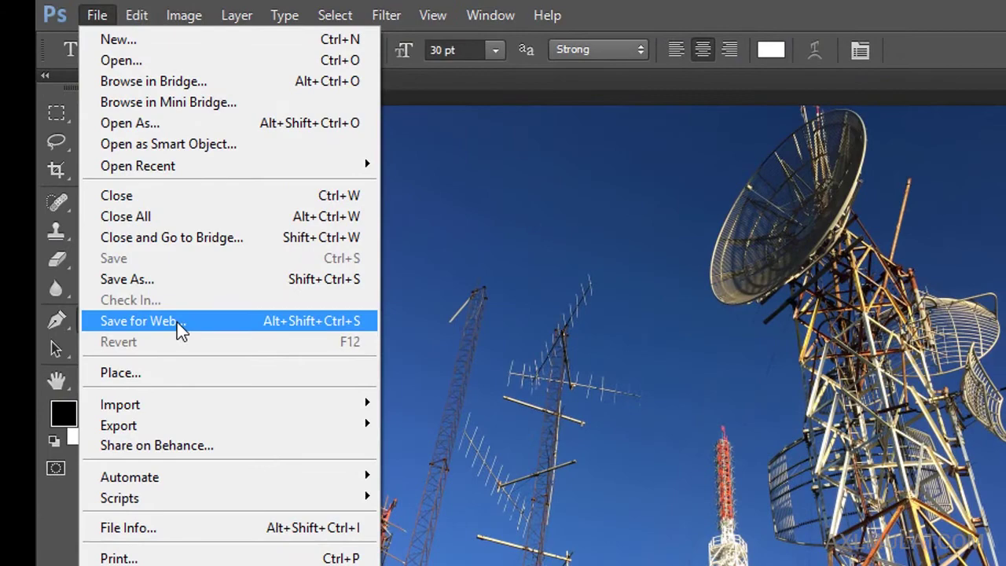
{"action": "left_click", "coordinate": [177, 323]}
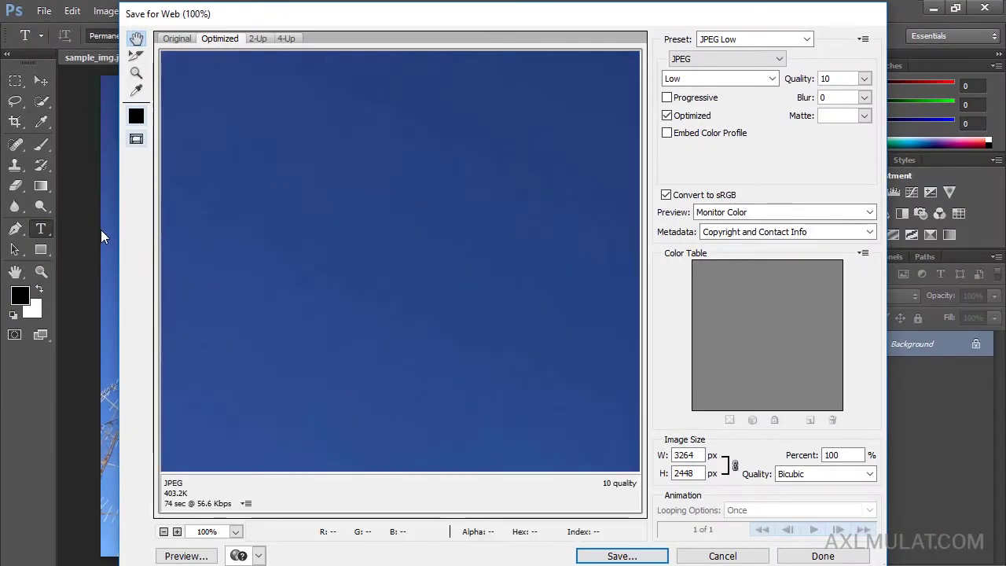
{"action": "left_click", "coordinate": [767, 79]}
{"action": "left_click", "coordinate": [732, 106]}
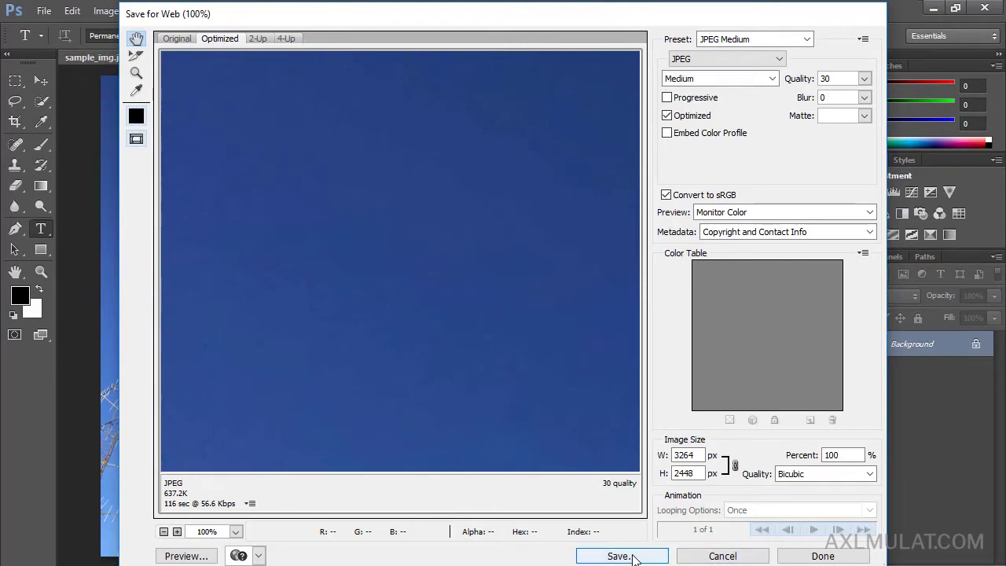
{"action": "left_click", "coordinate": [633, 556]}
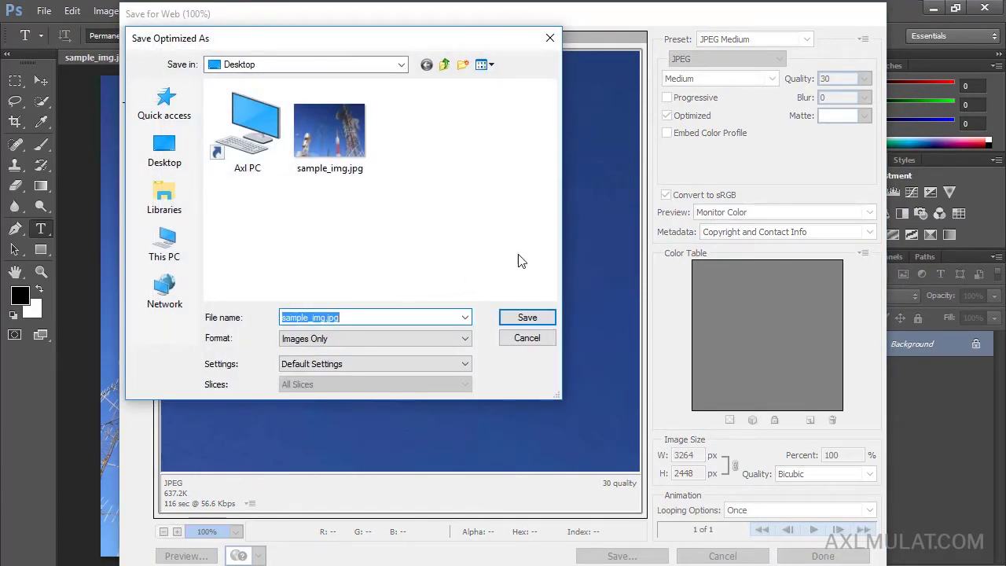
{"action": "left_click", "coordinate": [534, 342]}
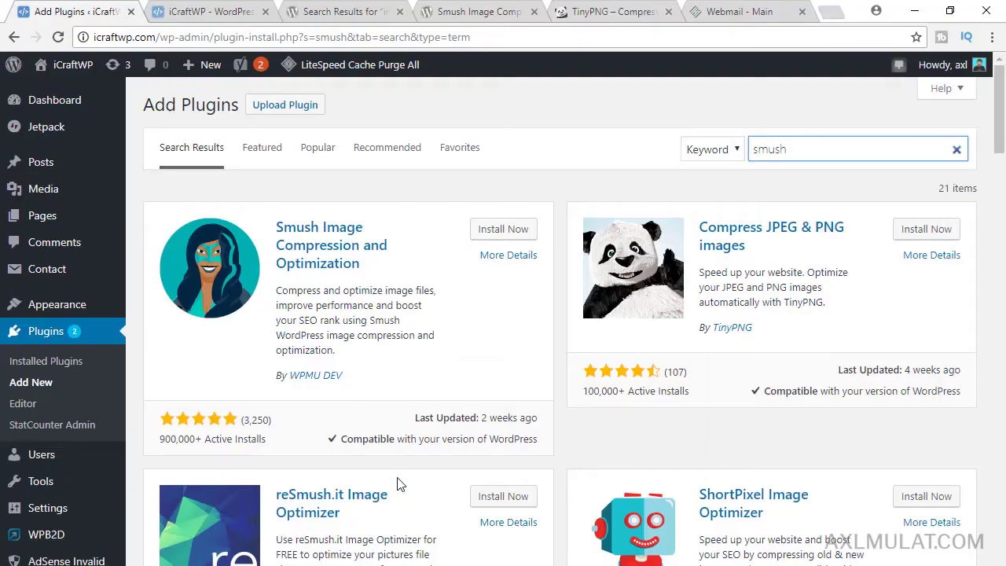
- Install Smush and Compress JPEG & PNG images, then activate Smush
{"action": "left_click", "coordinate": [502, 236]}
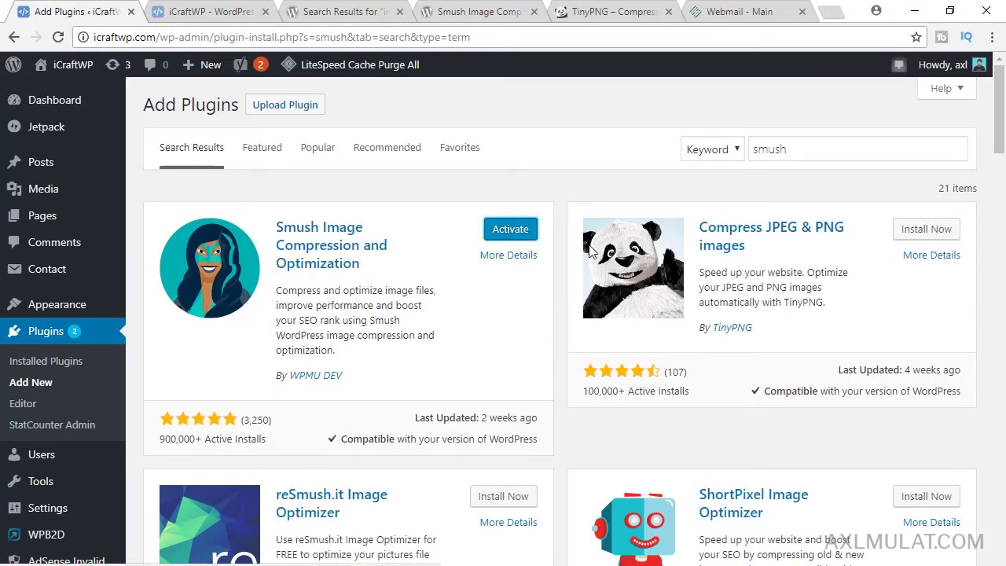
{"action": "left_click", "coordinate": [937, 231]}
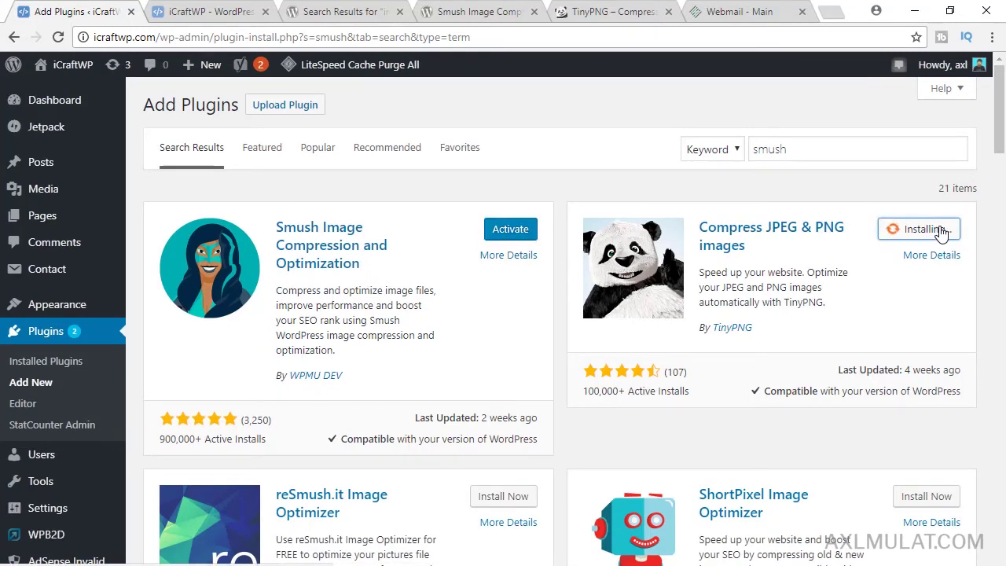
{"action": "left_click", "coordinate": [504, 234]}
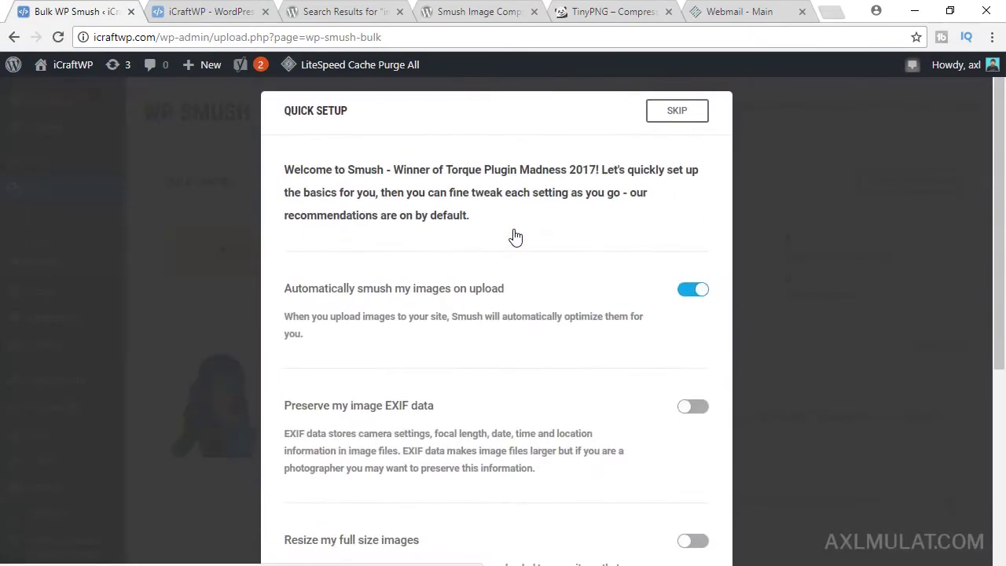
- Glance at the TinyPNG site, then skip Smush's Quick Setup and review the bulk smush page
{"action": "left_click", "coordinate": [590, 11]}
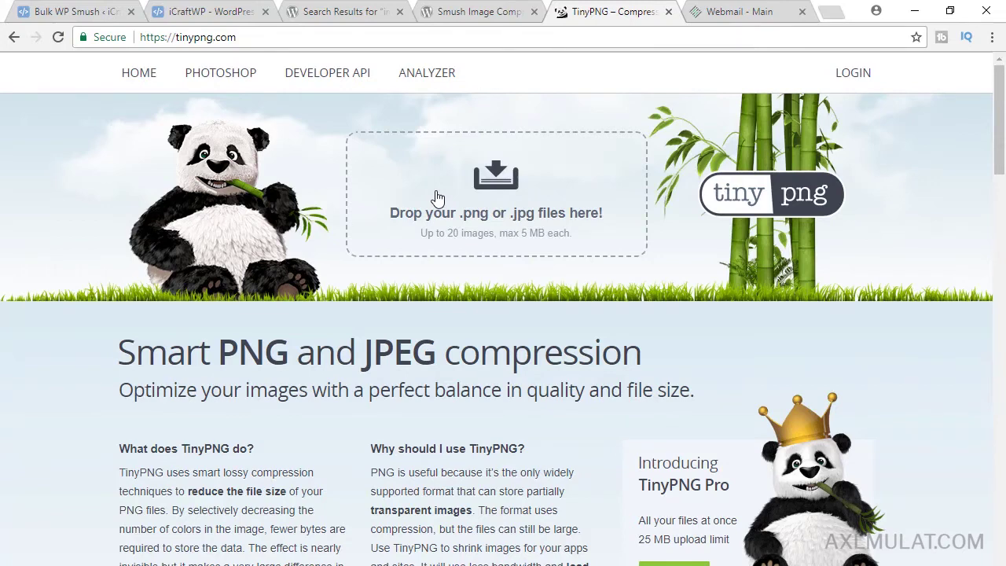
{"action": "left_click", "coordinate": [57, 11]}
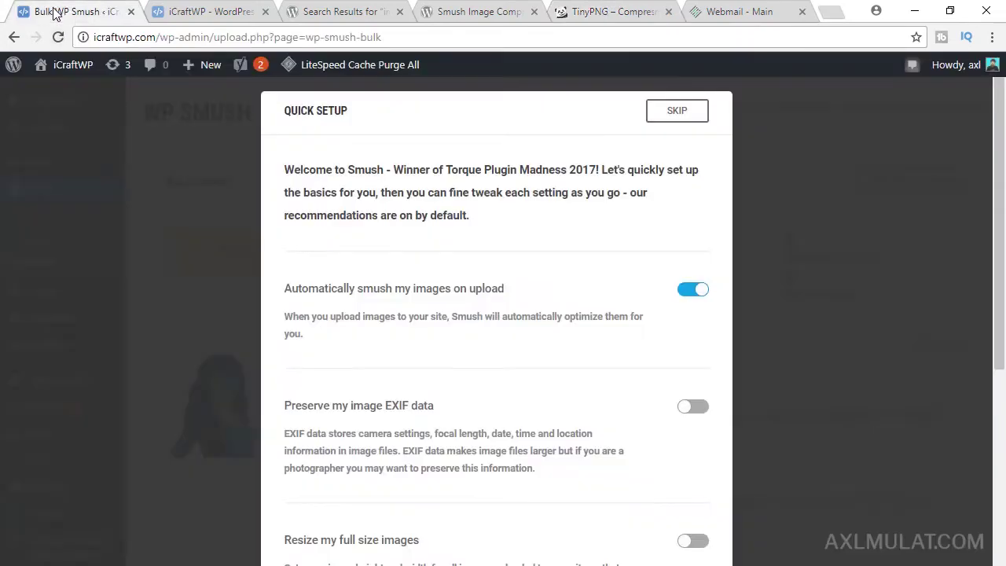
{"action": "left_click", "coordinate": [682, 112]}
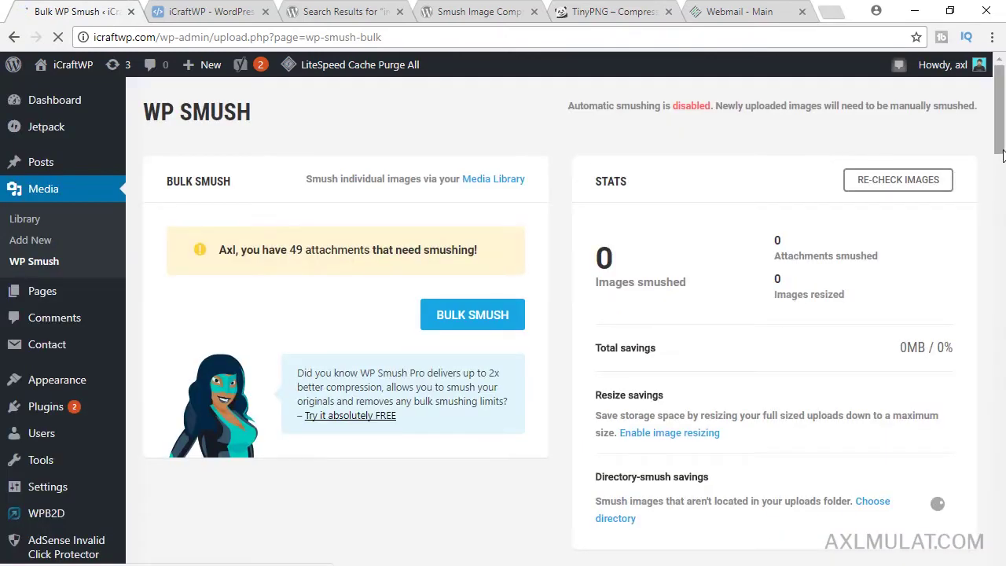
{"action": "scroll", "coordinate": [1003, 110], "scroll_direction": "down", "scroll_amount": 1}
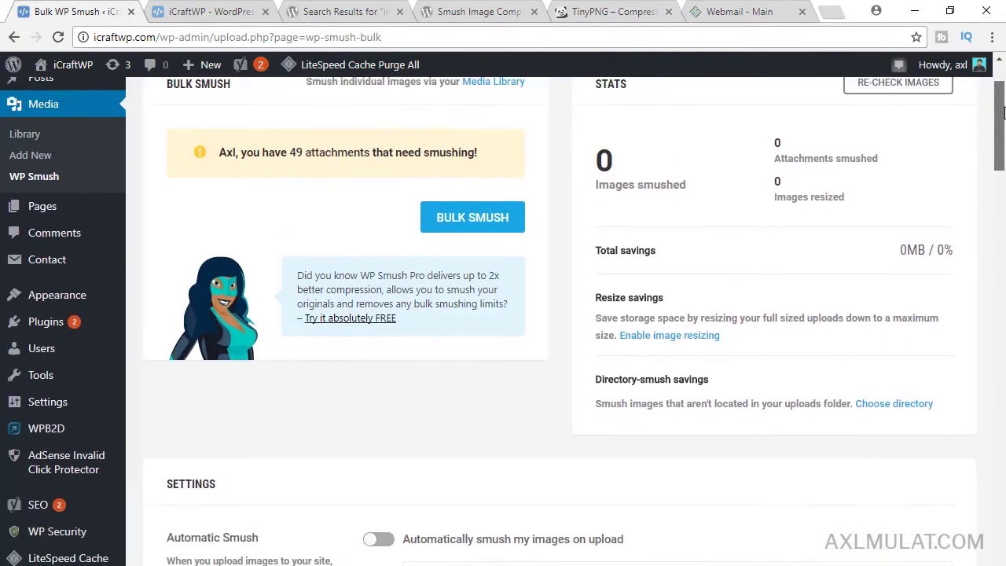
{"action": "scroll", "coordinate": [1003, 110], "scroll_direction": "up", "scroll_amount": 1}
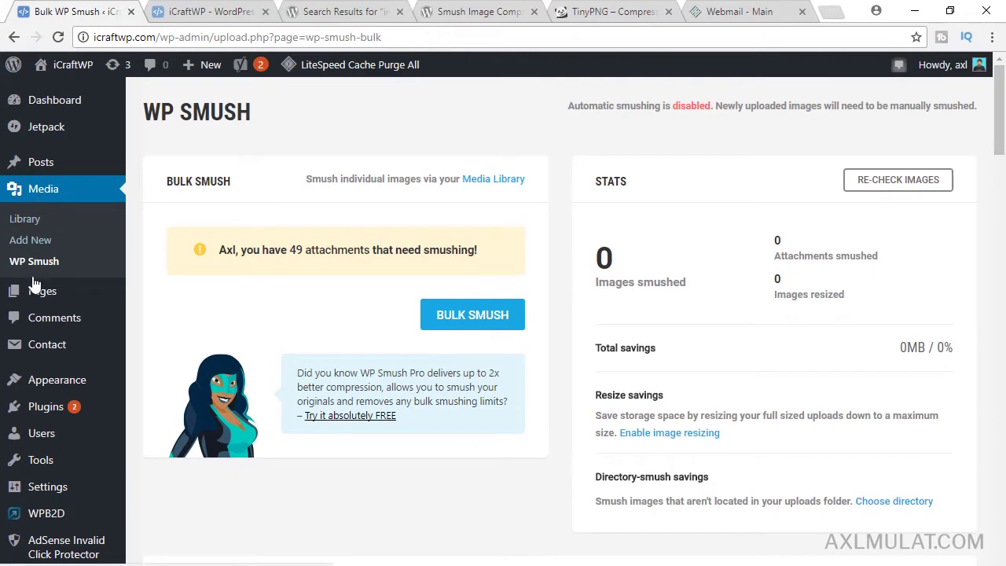
{"action": "left_click_drag", "start_coordinate": [1003, 94], "coordinate": [1003, 78]}
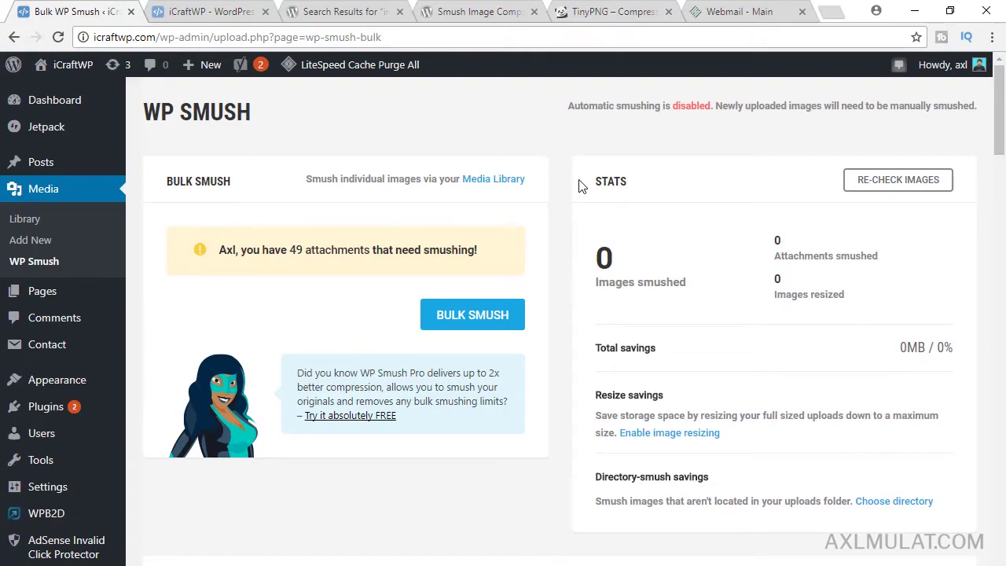
- Run Bulk Smush until 480 images across 46 attachments are compressed, saving 1.3 MB (5.2%)
{"action": "left_click", "coordinate": [454, 318]}
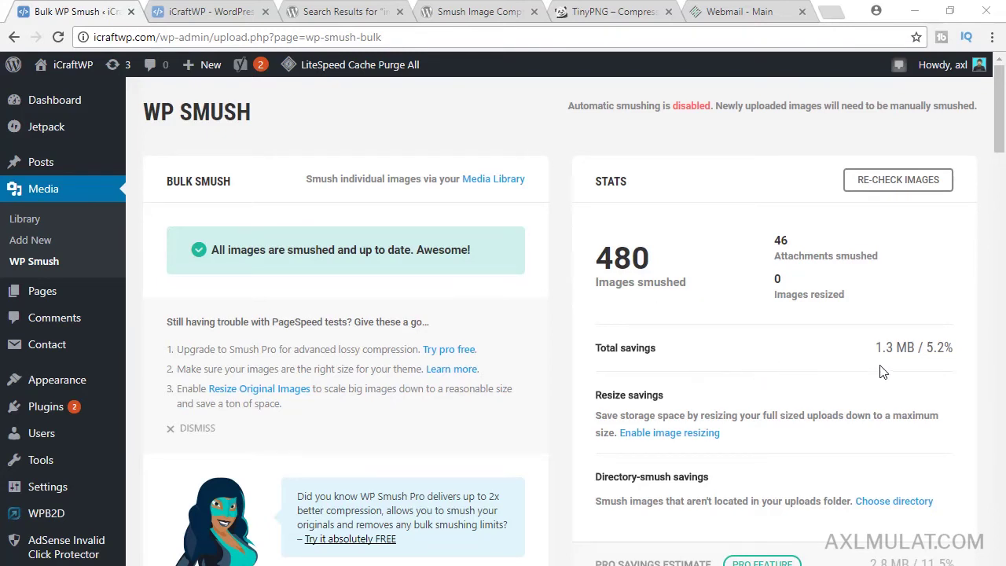
{"action": "left_click_drag", "start_coordinate": [1000, 124], "coordinate": [1001, 135]}
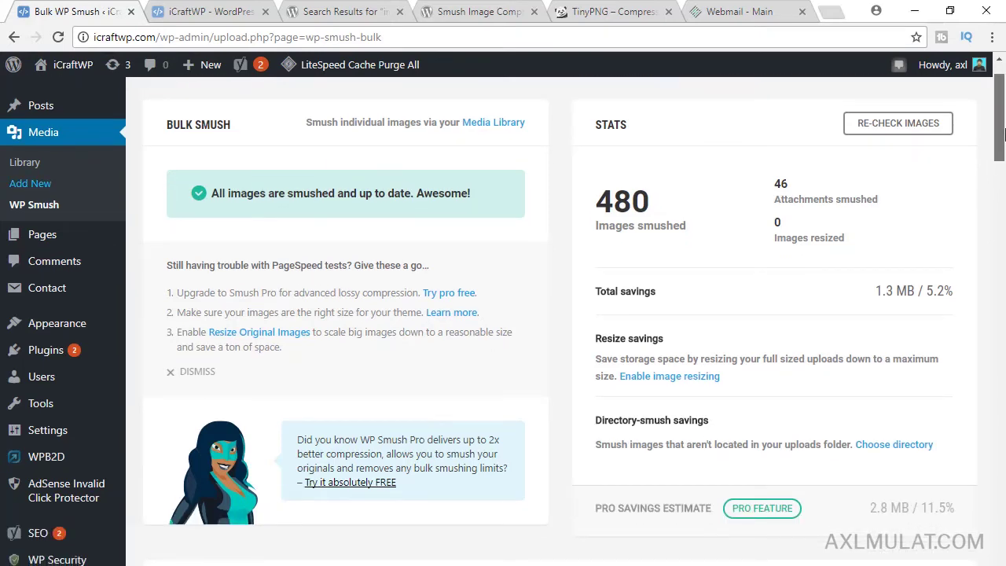
{"action": "left_click_drag", "start_coordinate": [1004, 135], "coordinate": [1003, 117]}
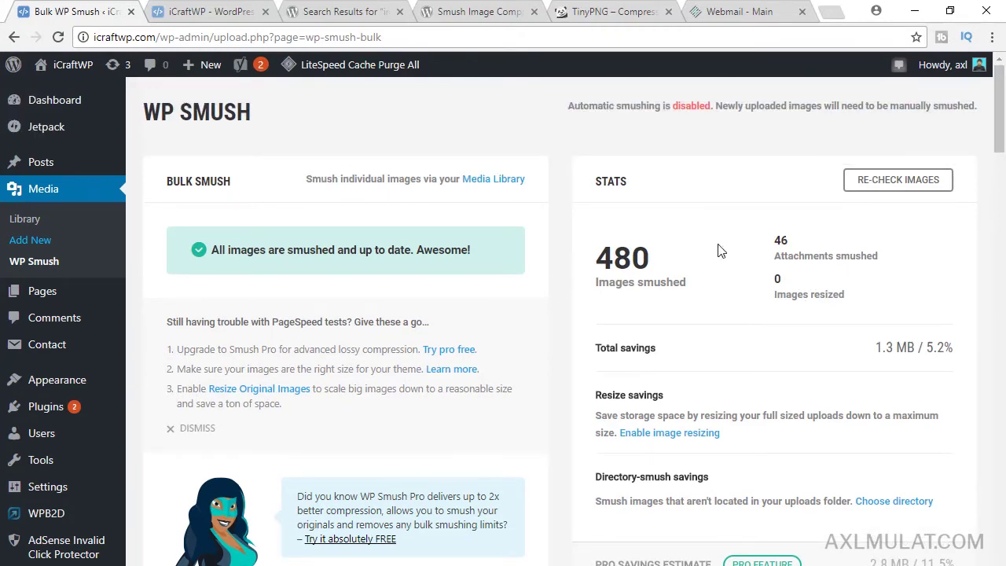
- Browse the Media Library in list view, then go to Add New to upload media
{"action": "left_click", "coordinate": [25, 223]}
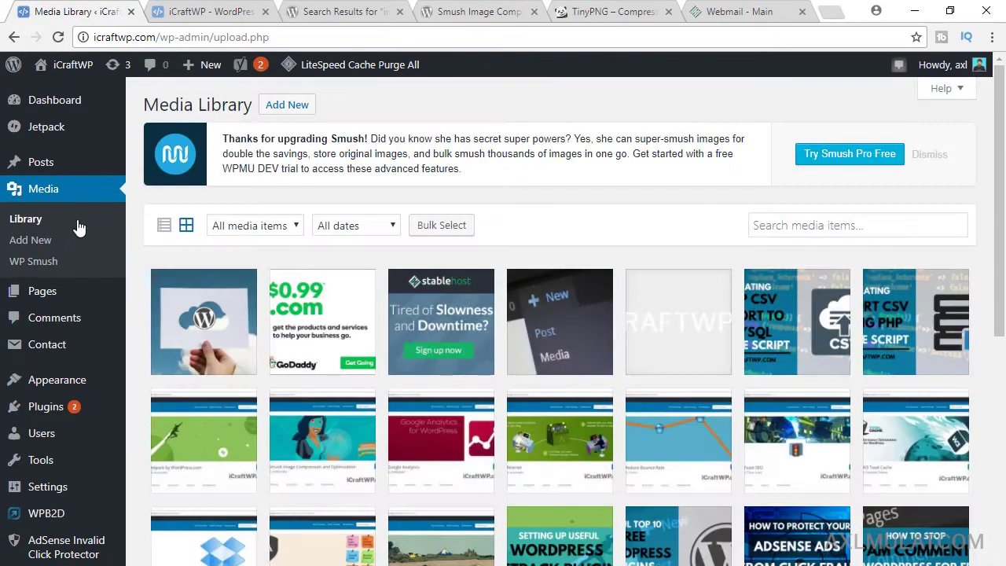
{"action": "left_click", "coordinate": [163, 228]}
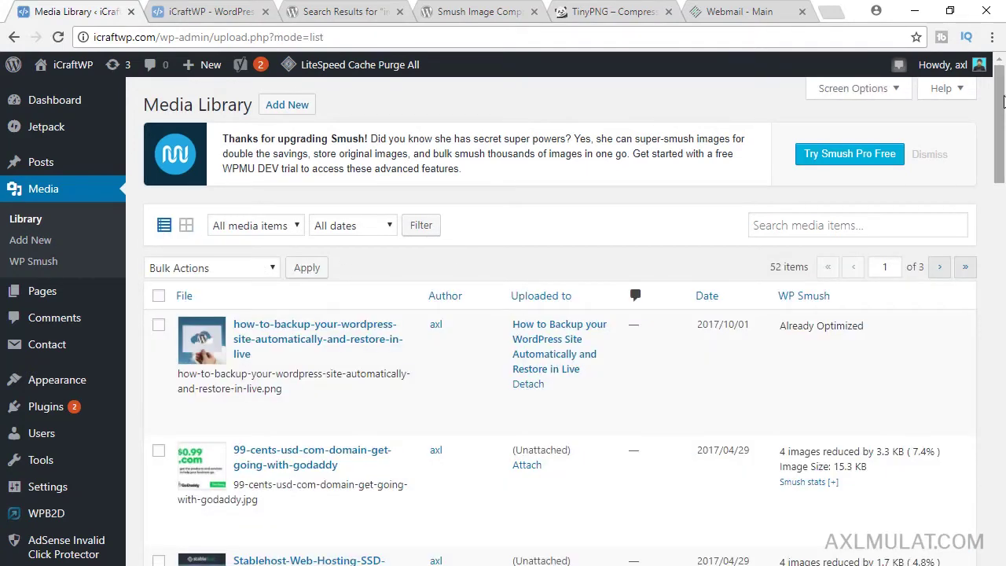
{"action": "left_click_drag", "start_coordinate": [1003, 107], "coordinate": [1003, 115]}
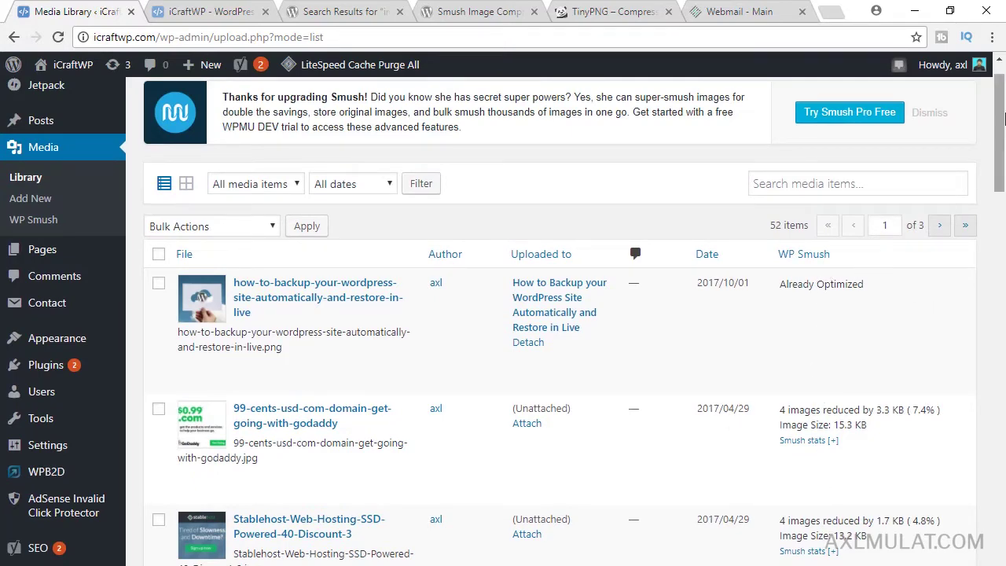
{"action": "left_click_drag", "start_coordinate": [1001, 110], "coordinate": [1003, 163]}
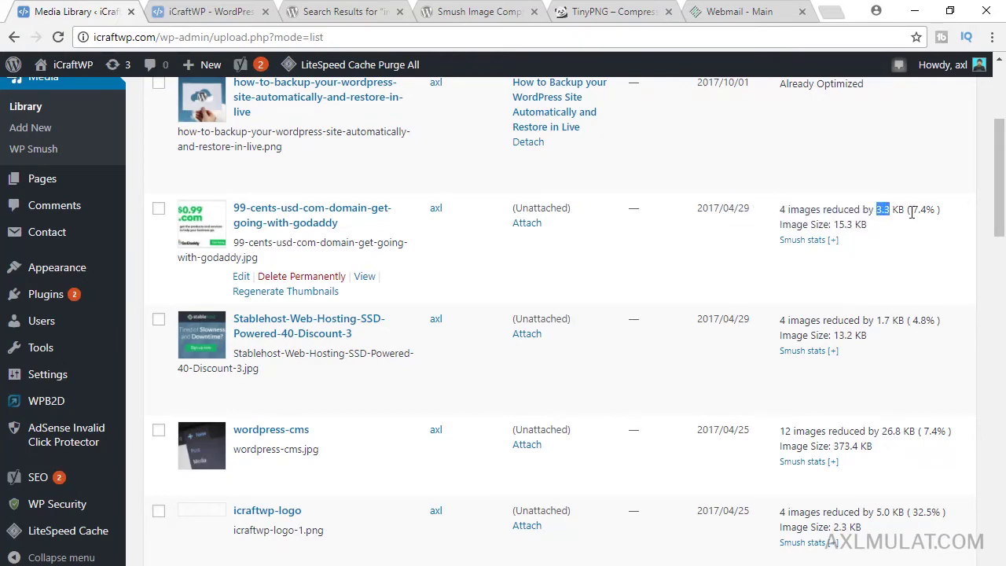
{"action": "scroll", "coordinate": [912, 212], "scroll_direction": "down", "scroll_amount": 4}
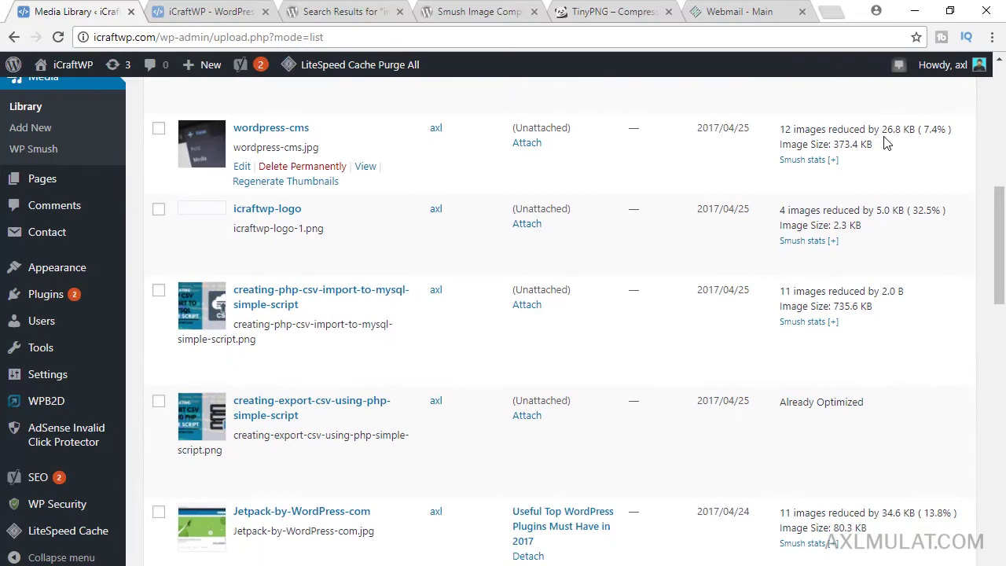
{"action": "left_click_drag", "start_coordinate": [1000, 283], "coordinate": [1003, 138]}
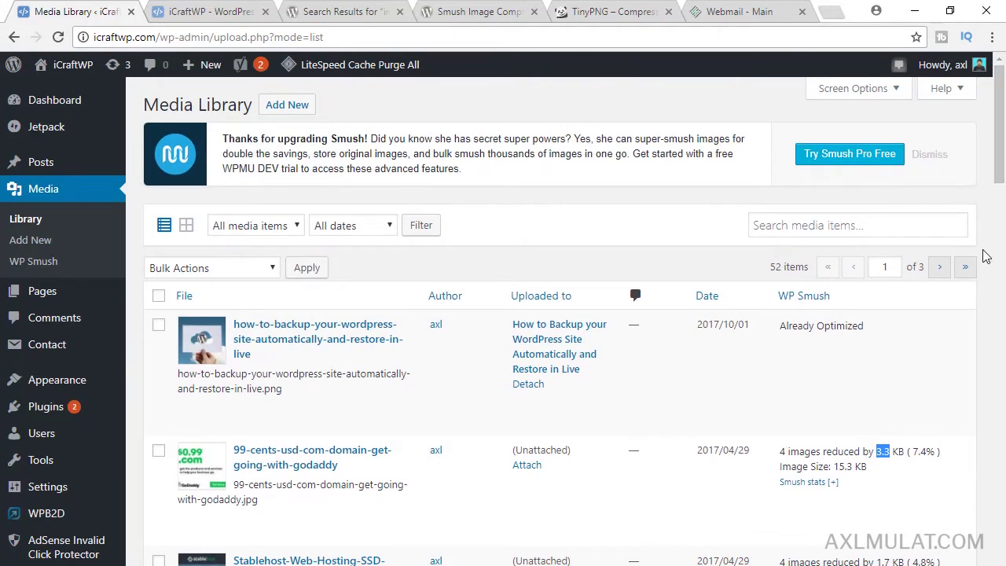
{"action": "mouse_move", "coordinate": [683, 378]}
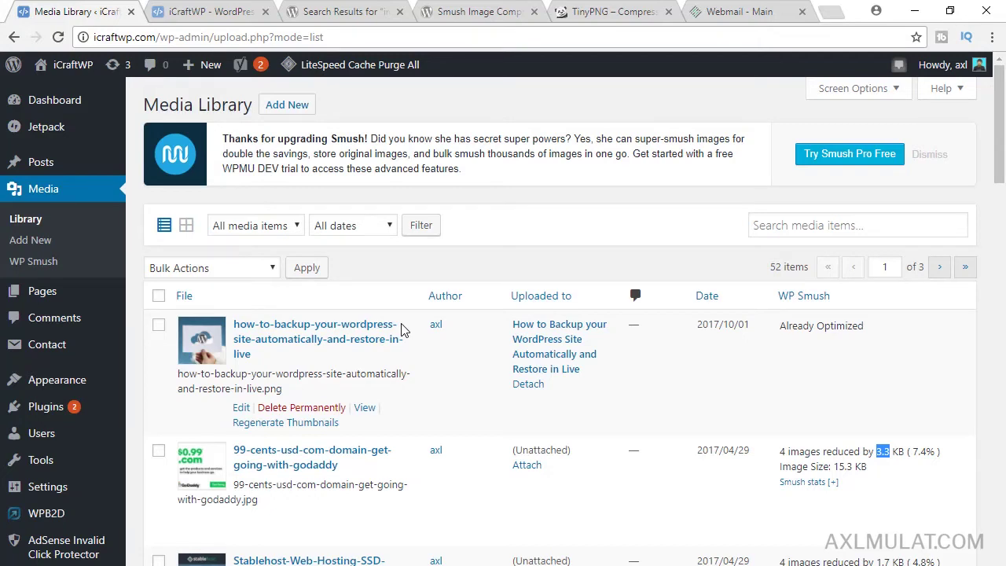
{"action": "left_click", "coordinate": [292, 108]}
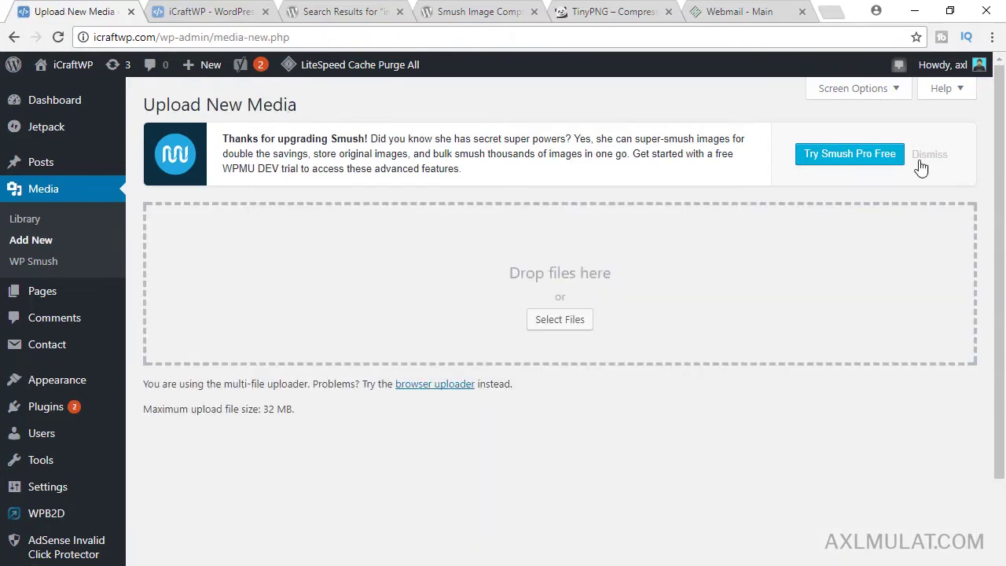
- In Installed Plugins, deactivate WP Smush and activate Compress JPEG & PNG images
{"action": "scroll", "coordinate": [1000, 118], "scroll_direction": "down", "scroll_amount": 1}
{"action": "scroll", "coordinate": [1000, 118], "scroll_direction": "up", "scroll_amount": 1}
{"action": "mouse_move", "coordinate": [95, 412]}
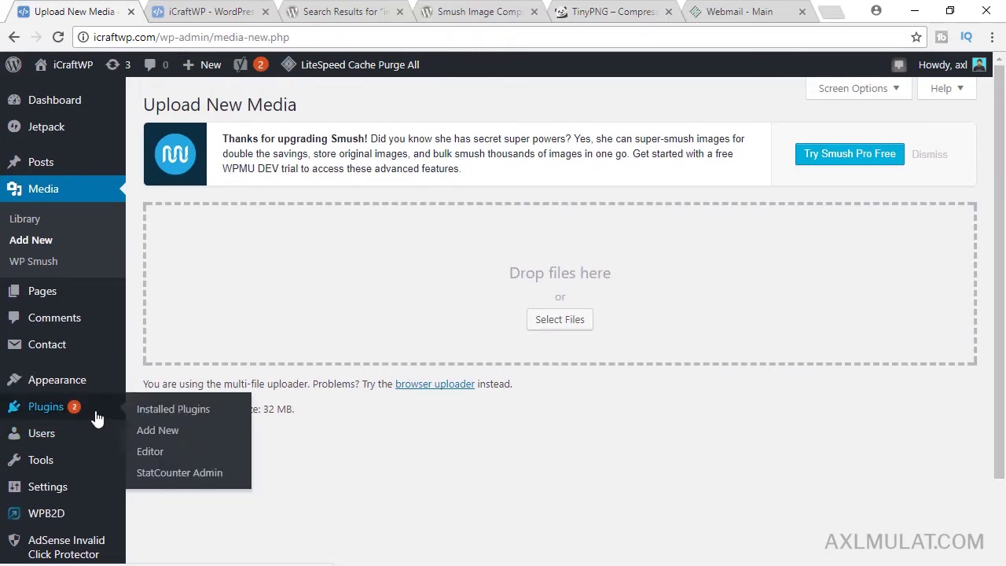
{"action": "left_click", "coordinate": [169, 413]}
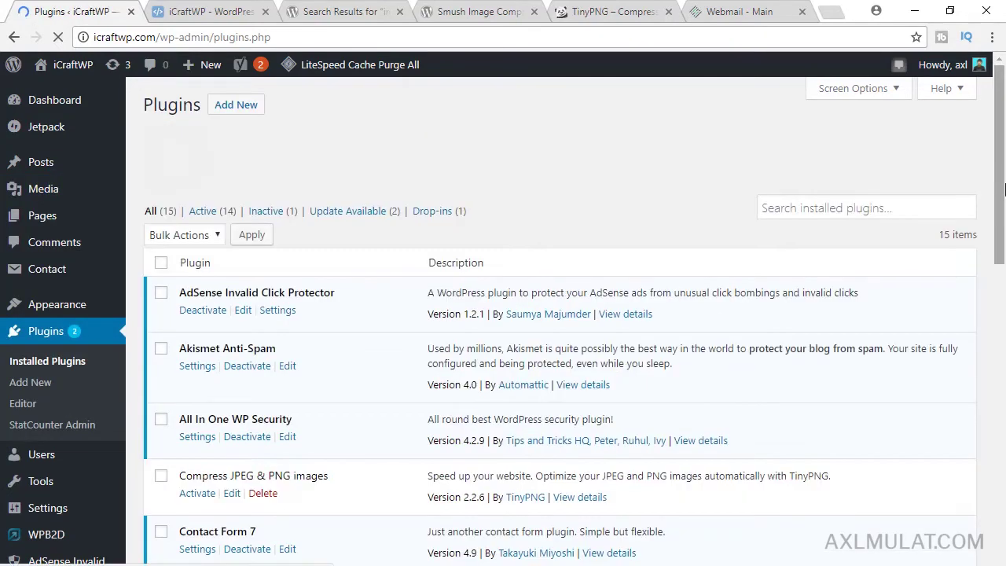
{"action": "scroll", "coordinate": [1004, 228], "scroll_direction": "down", "scroll_amount": 2}
{"action": "left_click_drag", "start_coordinate": [1004, 228], "coordinate": [1003, 456]}
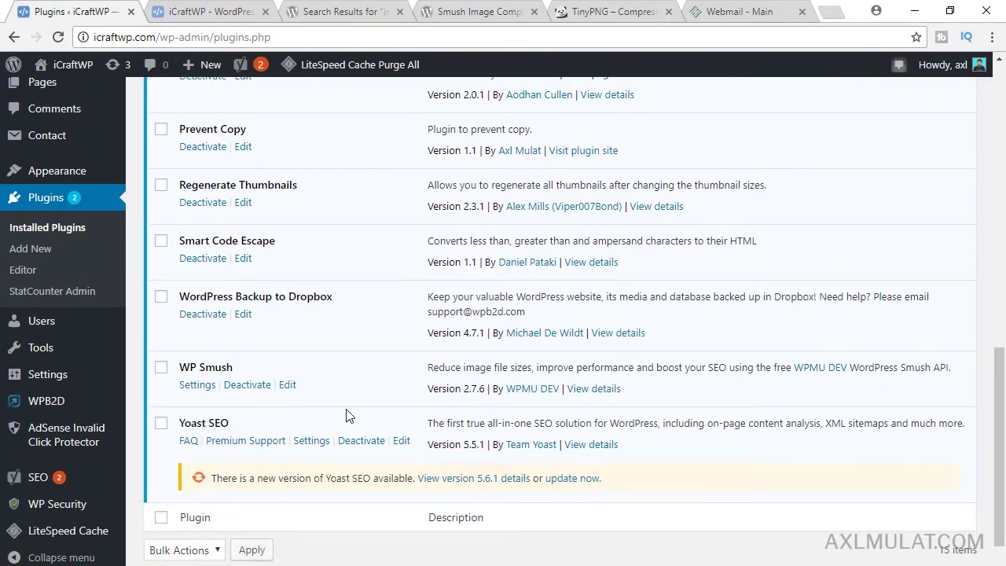
{"action": "left_click", "coordinate": [248, 391]}
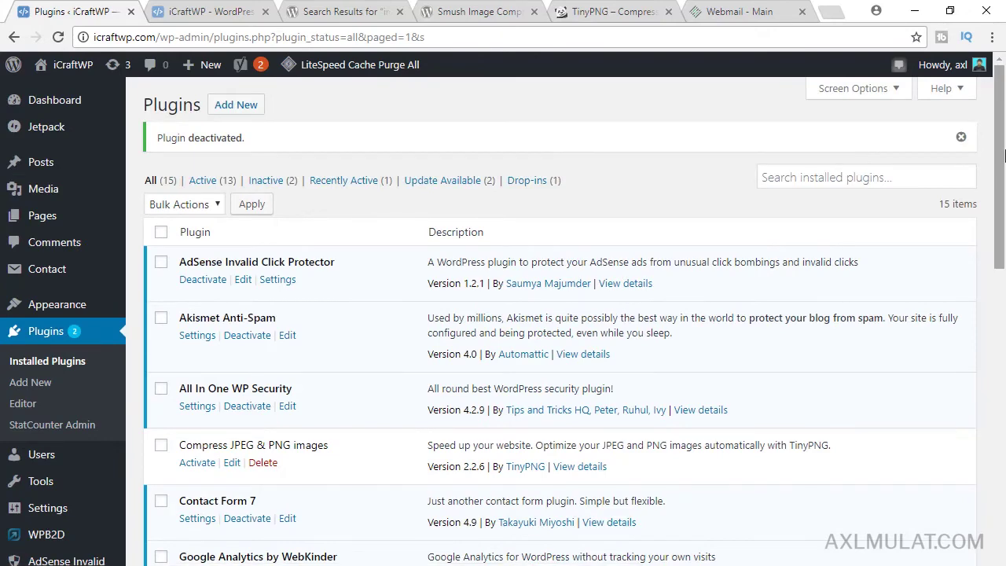
{"action": "left_click_drag", "start_coordinate": [1003, 154], "coordinate": [1004, 206]}
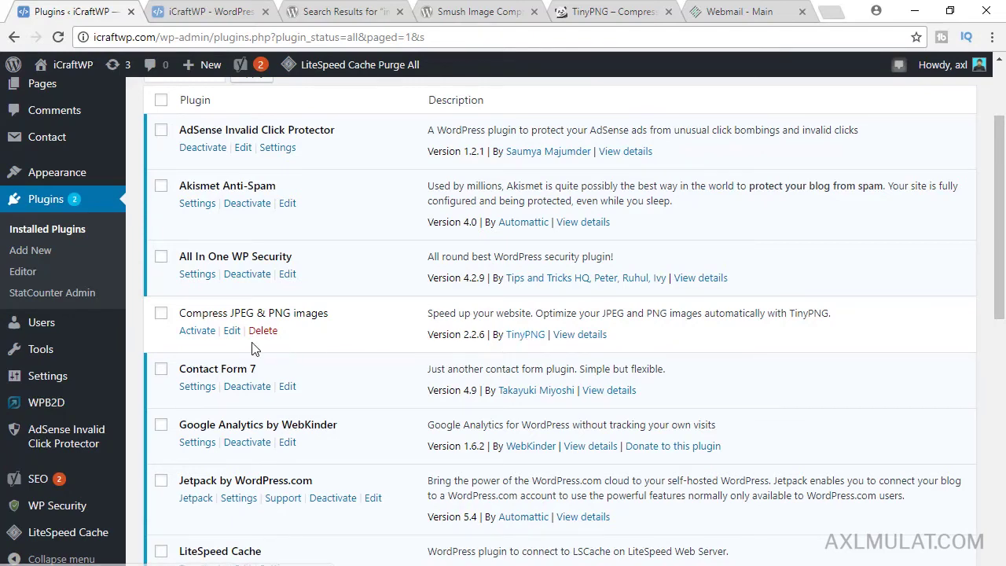
{"action": "left_click", "coordinate": [201, 332]}
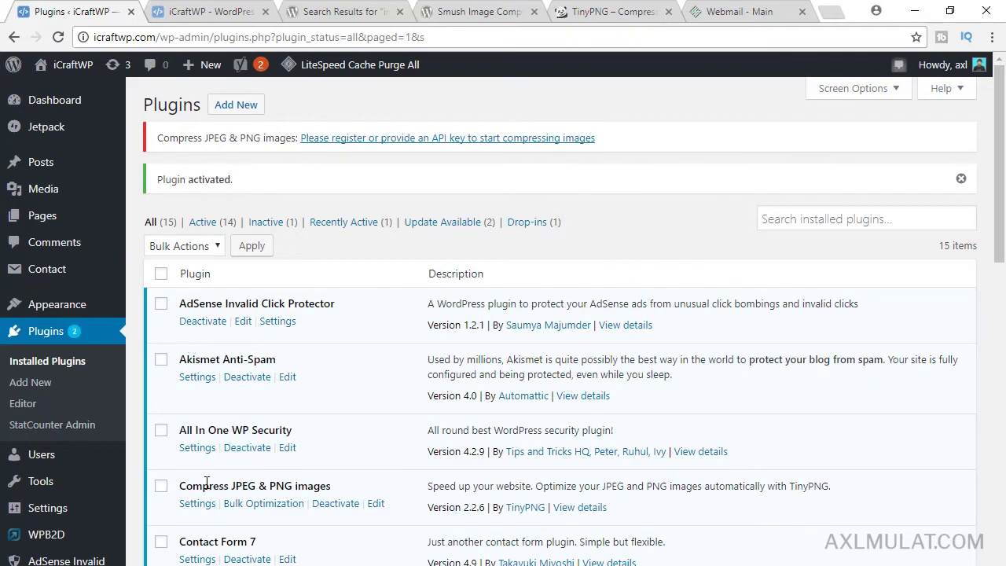
- Open the compression plugin's Settings link in a new tab and view the Media Settings
{"action": "right_click", "coordinate": [195, 511]}
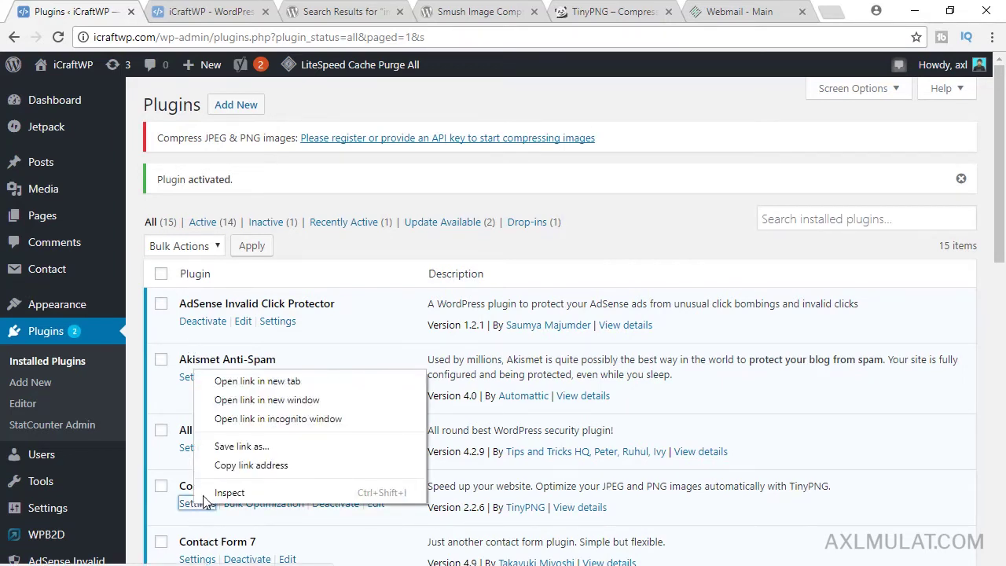
{"action": "left_click", "coordinate": [236, 382]}
{"action": "left_click", "coordinate": [198, 7]}
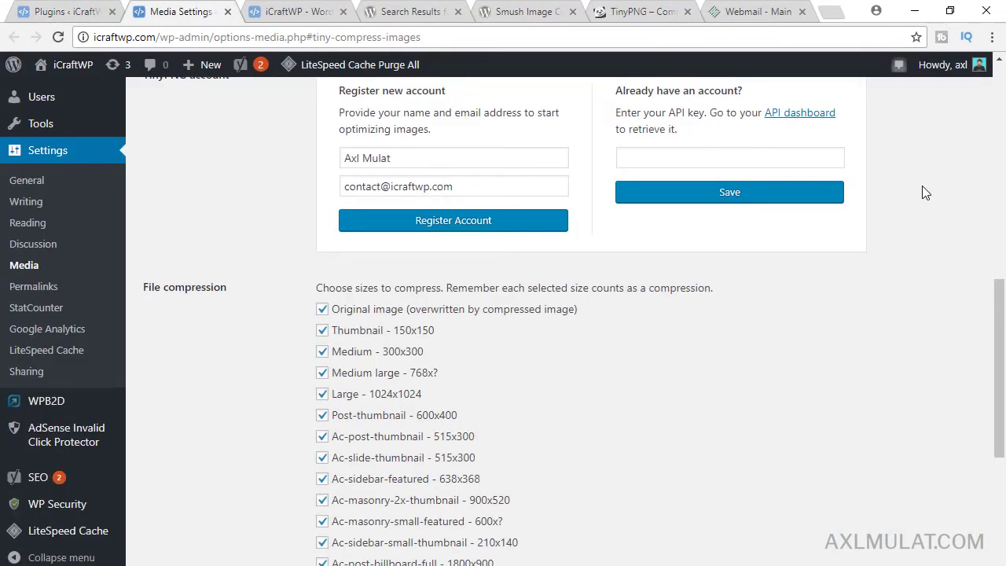
{"action": "left_click_drag", "start_coordinate": [1005, 328], "coordinate": [1004, 291]}
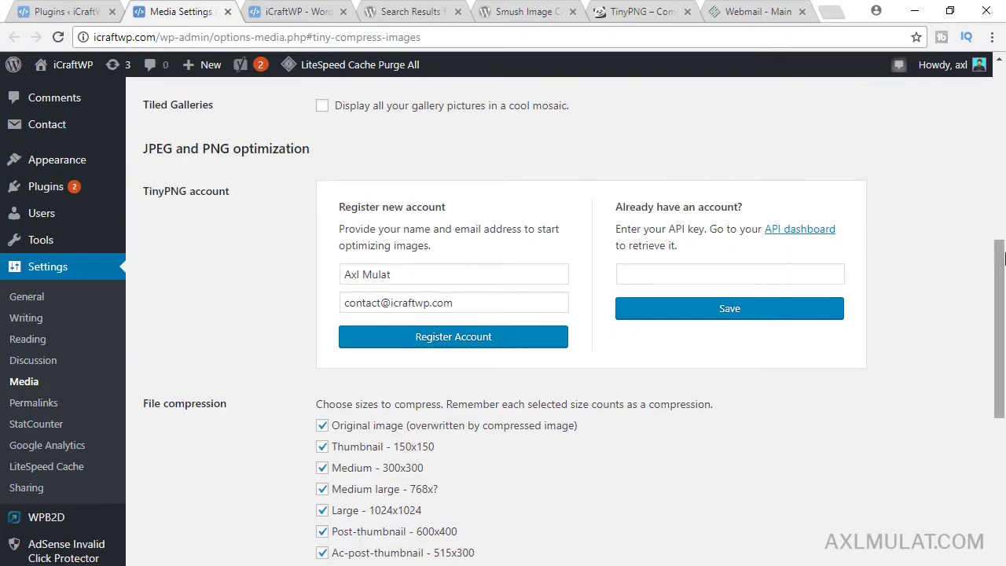
{"action": "left_click_drag", "start_coordinate": [1004, 260], "coordinate": [1004, 314]}
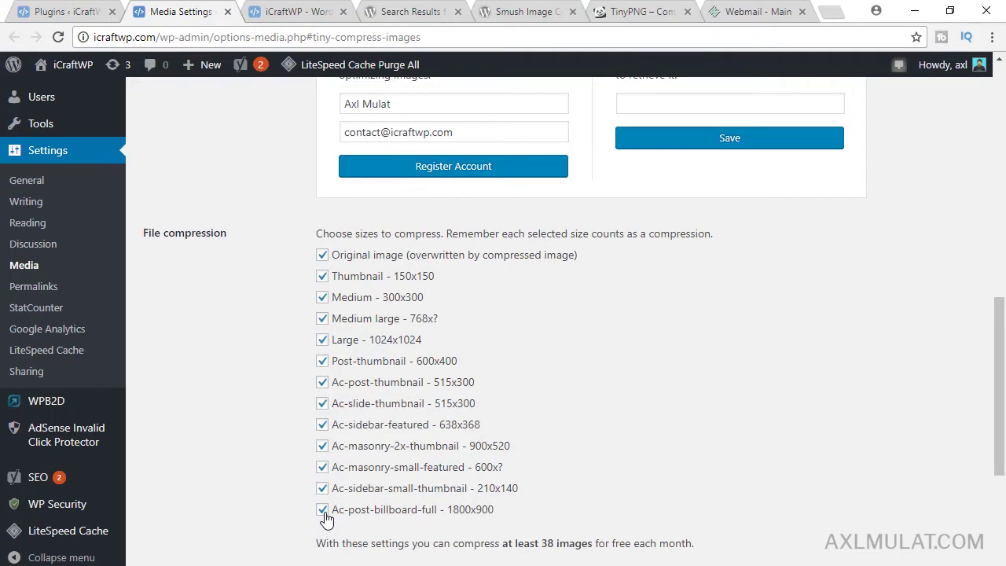
- Untick Ac-post-billboard-full, Ac-masonry-small-featured and Ac-masonry-2x-thumbnail compression sizes and save changes
{"action": "left_click", "coordinate": [322, 510]}
{"action": "left_click", "coordinate": [322, 467]}
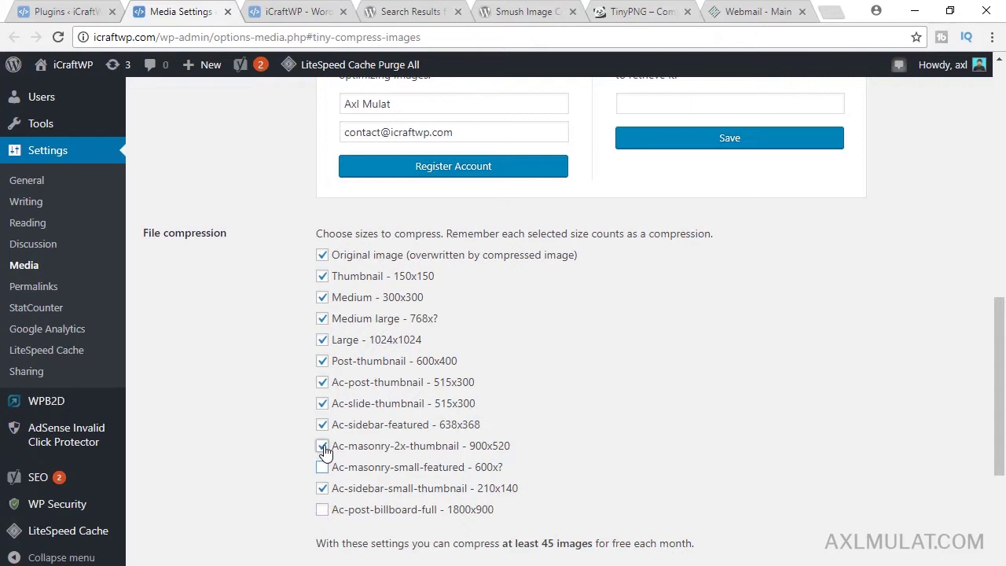
{"action": "left_click", "coordinate": [323, 449]}
{"action": "left_click_drag", "start_coordinate": [1003, 374], "coordinate": [1004, 425]}
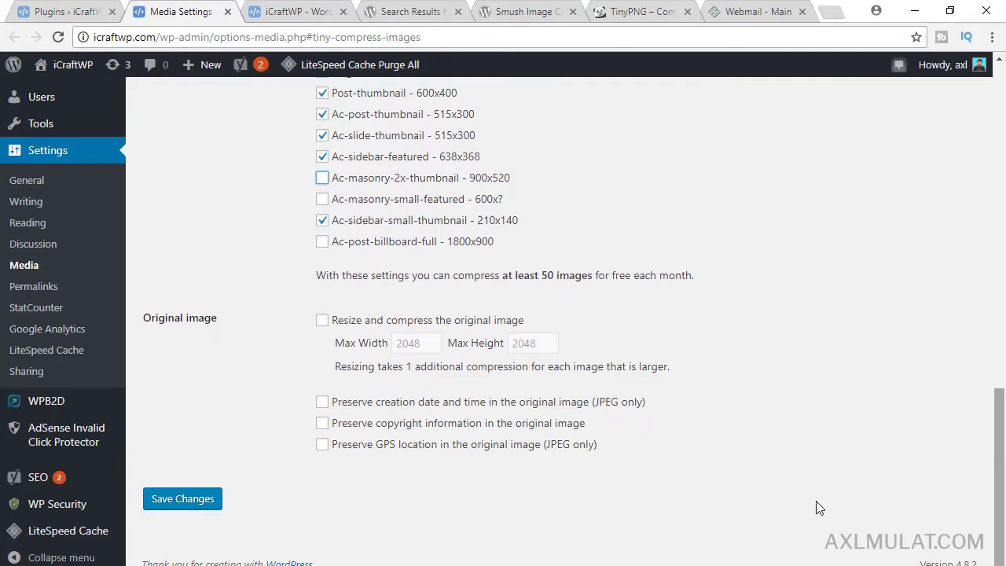
{"action": "left_click", "coordinate": [198, 506]}
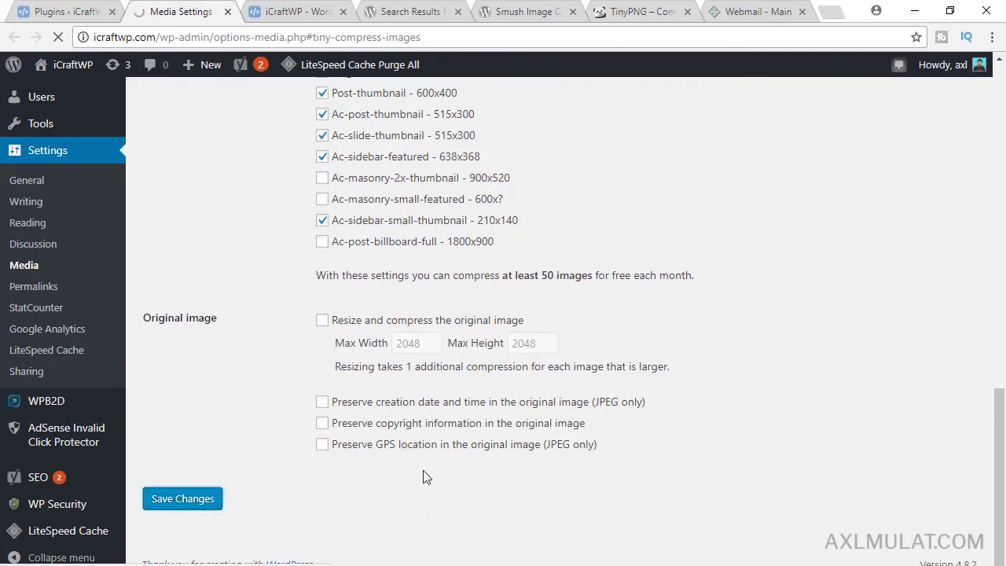
{"action": "left_click_drag", "start_coordinate": [1000, 142], "coordinate": [1003, 298]}
- On TinyPNG's Developer API page, request a free API key with the requester's name and e-mail address
{"action": "left_click", "coordinate": [636, 11]}
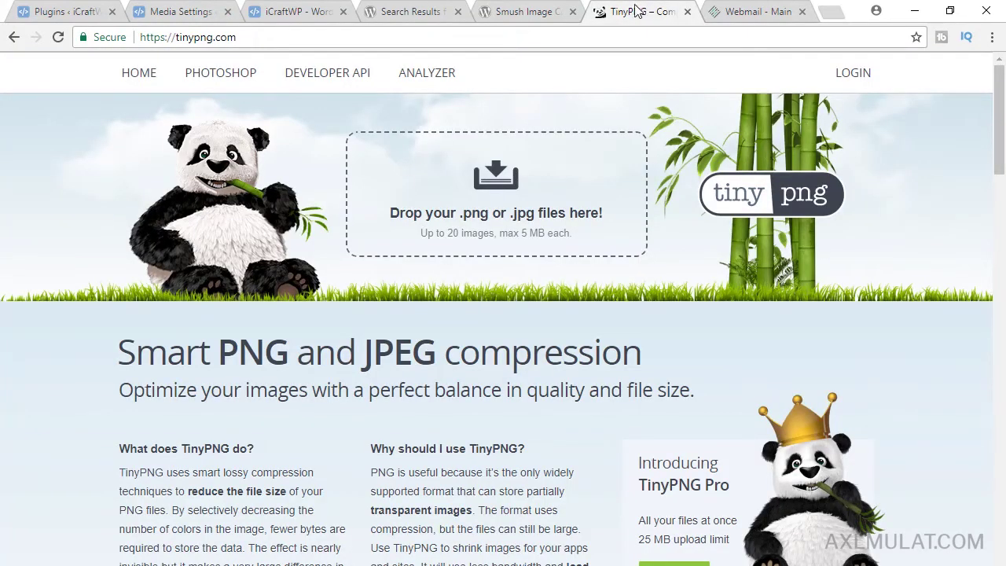
{"action": "left_click", "coordinate": [347, 78]}
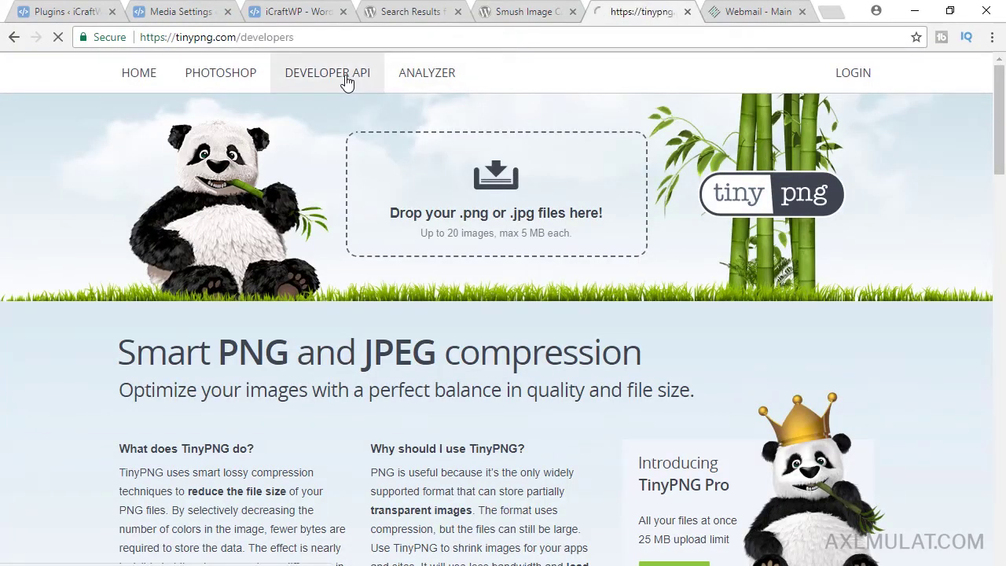
{"action": "left_click", "coordinate": [191, 337]}
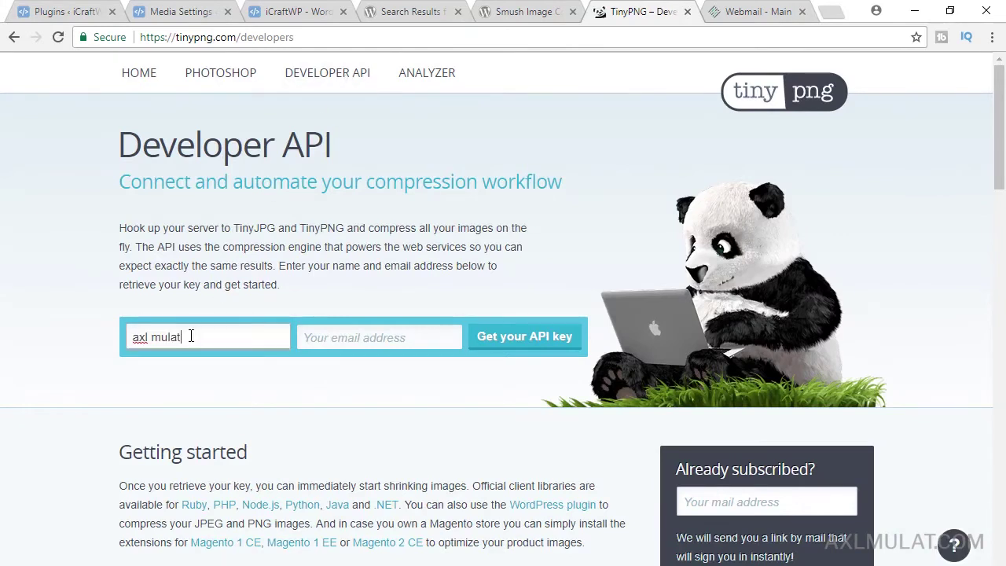
{"action": "left_click", "coordinate": [386, 338]}
{"action": "left_click", "coordinate": [526, 336]}
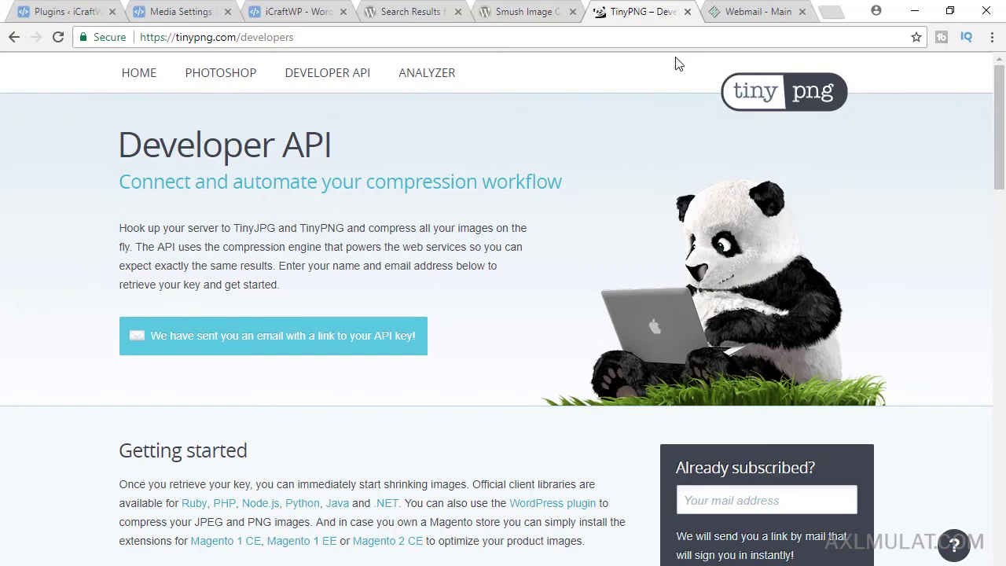
{"action": "left_click", "coordinate": [731, 11]}
- Open TinyPNG's Access your dashboard e-mail in Roundcube and select the API key on the dashboard
{"action": "left_click", "coordinate": [74, 206]}
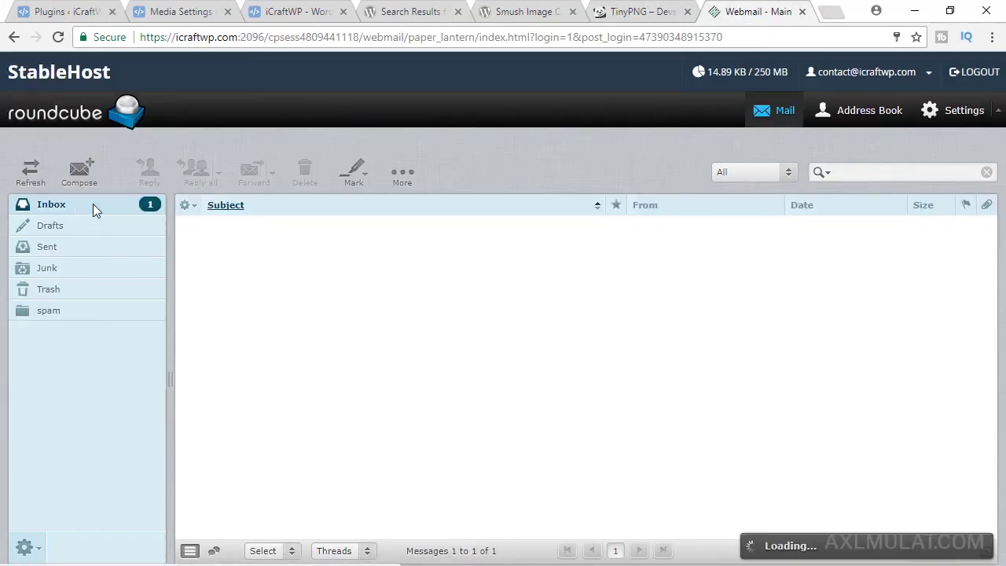
{"action": "left_click", "coordinate": [382, 228]}
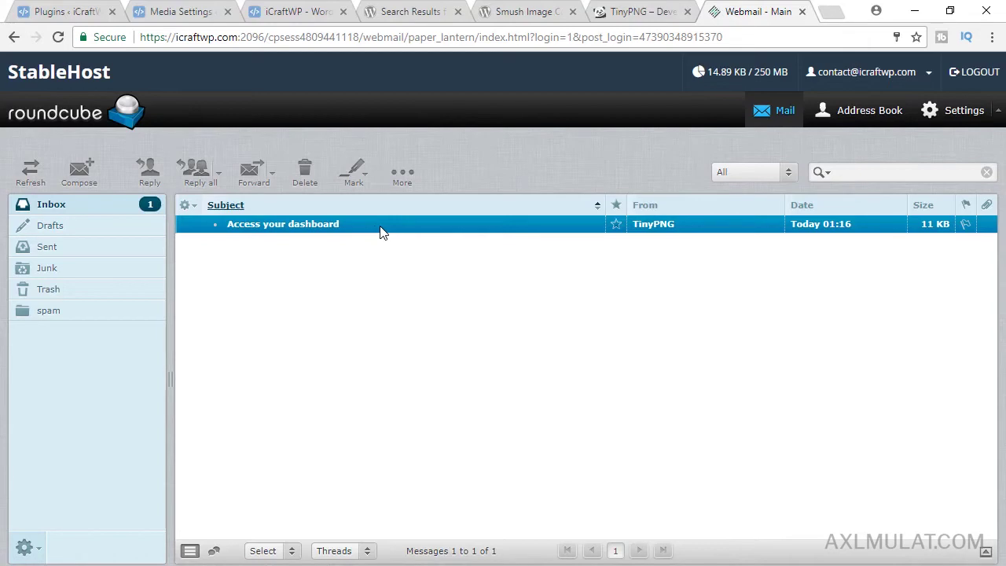
{"action": "double_click", "coordinate": [339, 234]}
{"action": "scroll", "coordinate": [989, 377], "scroll_direction": "down", "scroll_amount": 2}
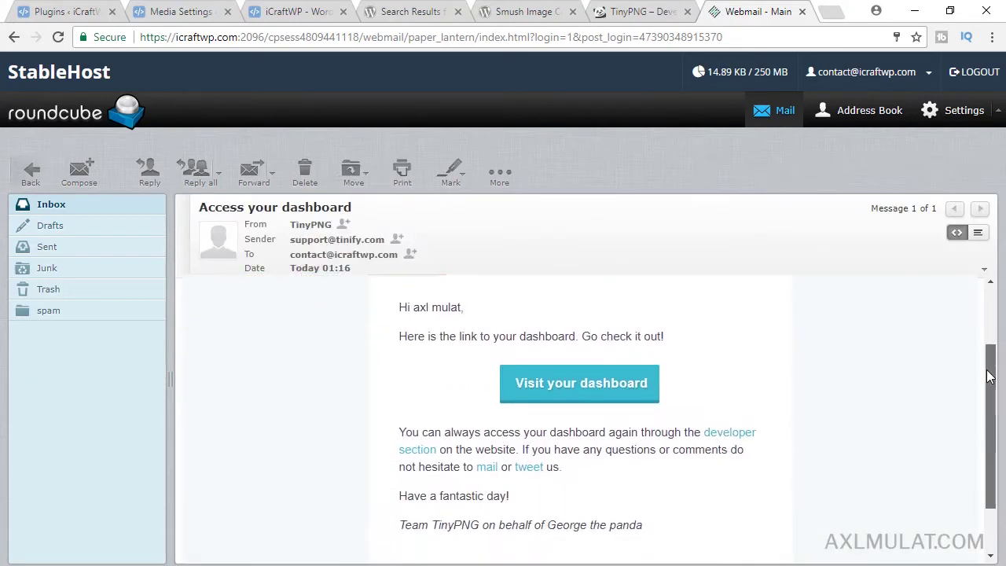
{"action": "left_click", "coordinate": [599, 383]}
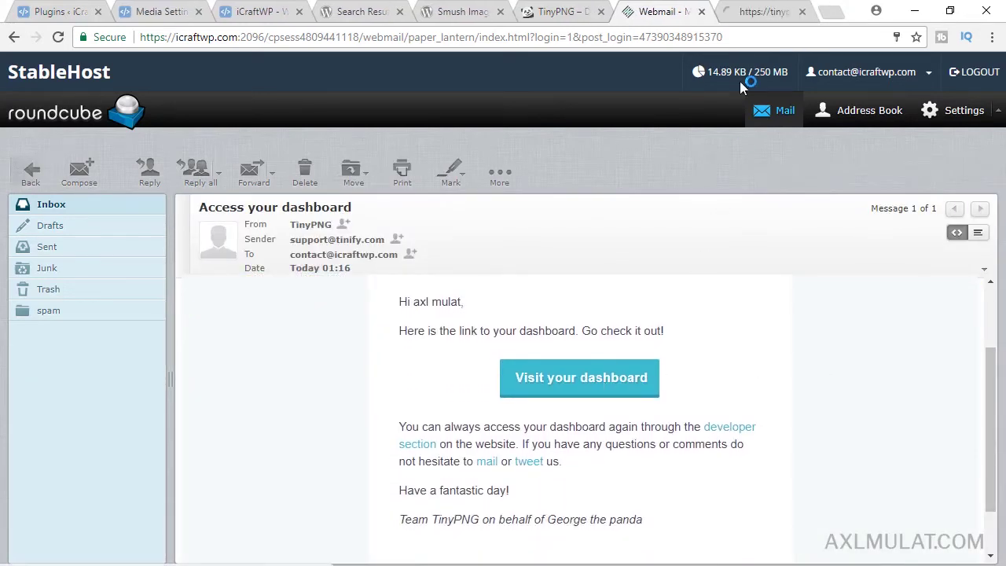
{"action": "left_click", "coordinate": [750, 11]}
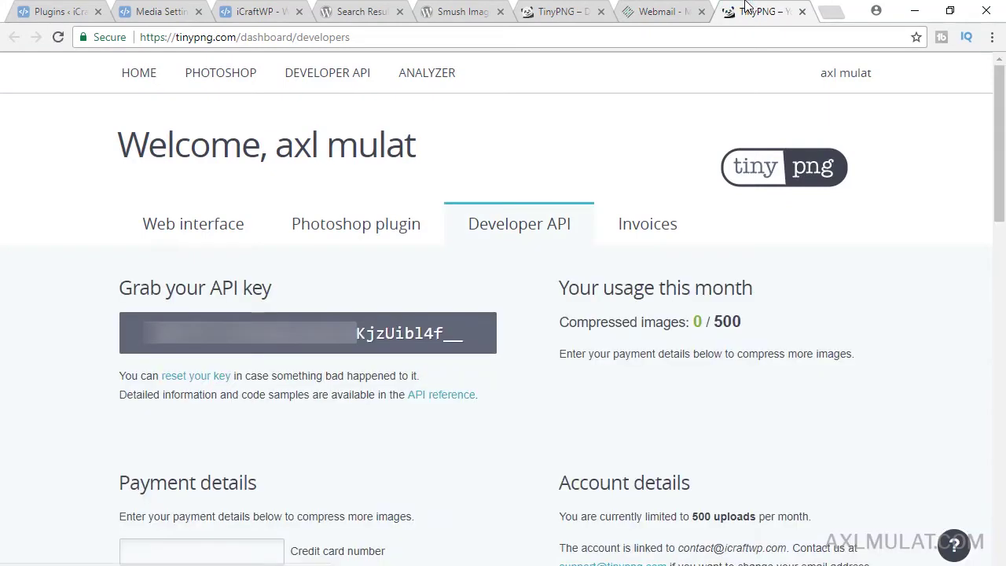
{"action": "double_click", "coordinate": [467, 336]}
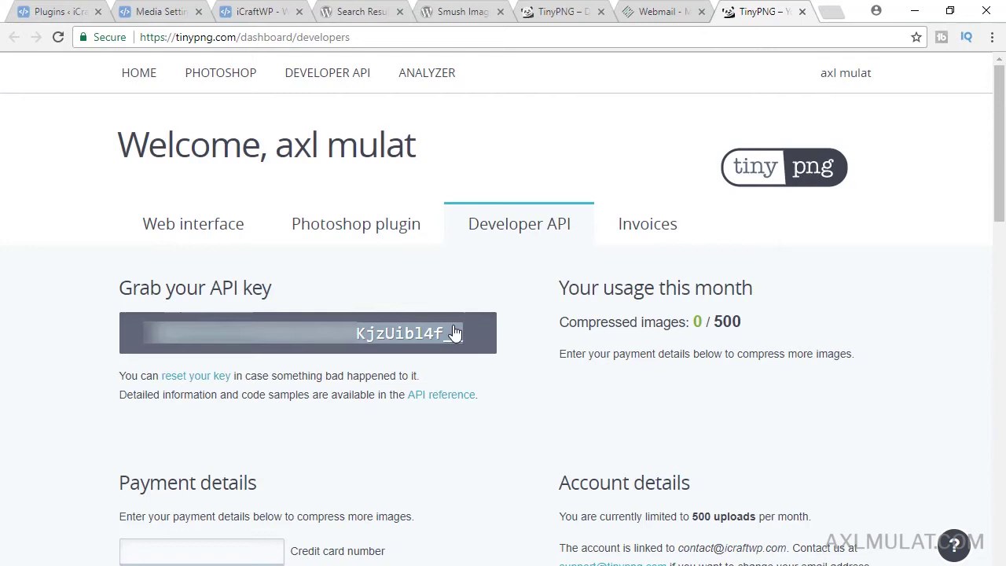
- Paste the copied TinyPNG API key into WordPress Media Settings and save to connect the account
{"action": "left_click", "coordinate": [162, 9]}
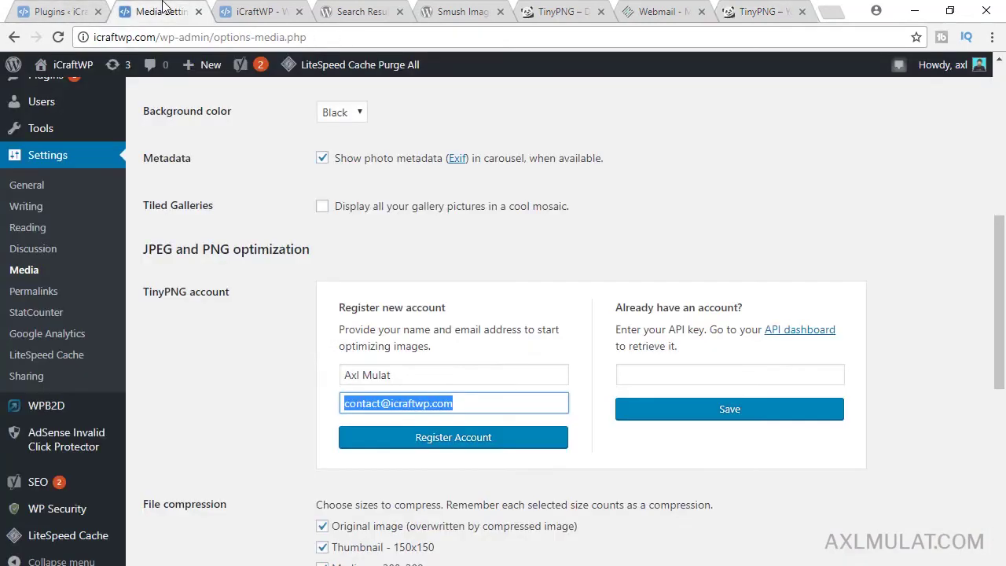
{"action": "left_click", "coordinate": [705, 378]}
{"action": "key", "text": "ctrl+v"}
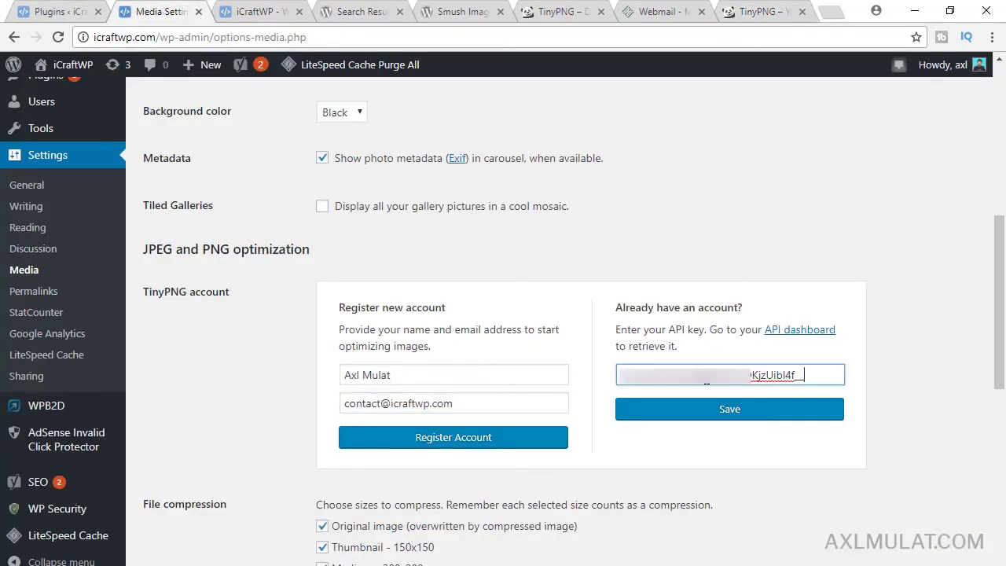
{"action": "left_click", "coordinate": [708, 410]}
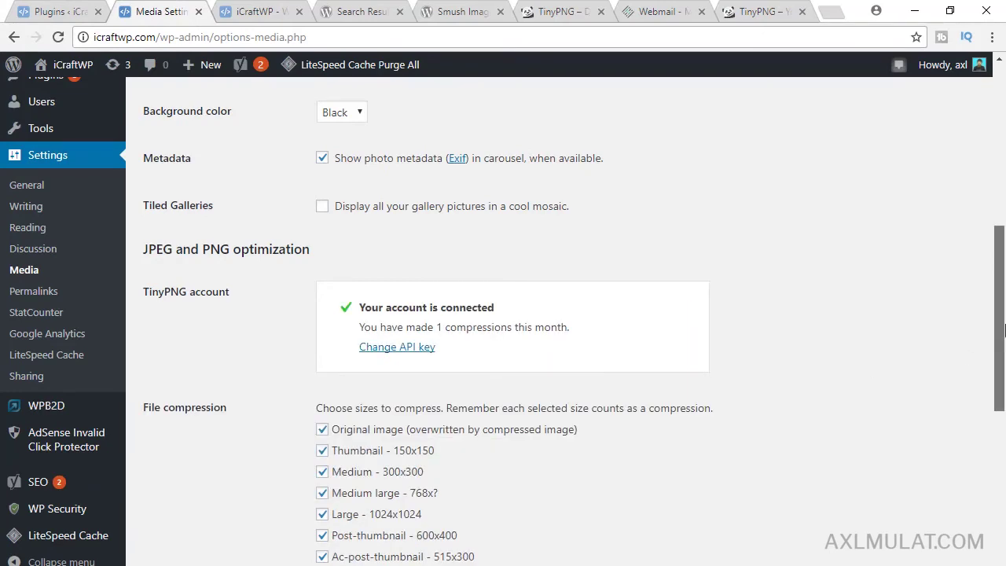
{"action": "scroll", "coordinate": [999, 314], "scroll_direction": "up", "scroll_amount": 5}
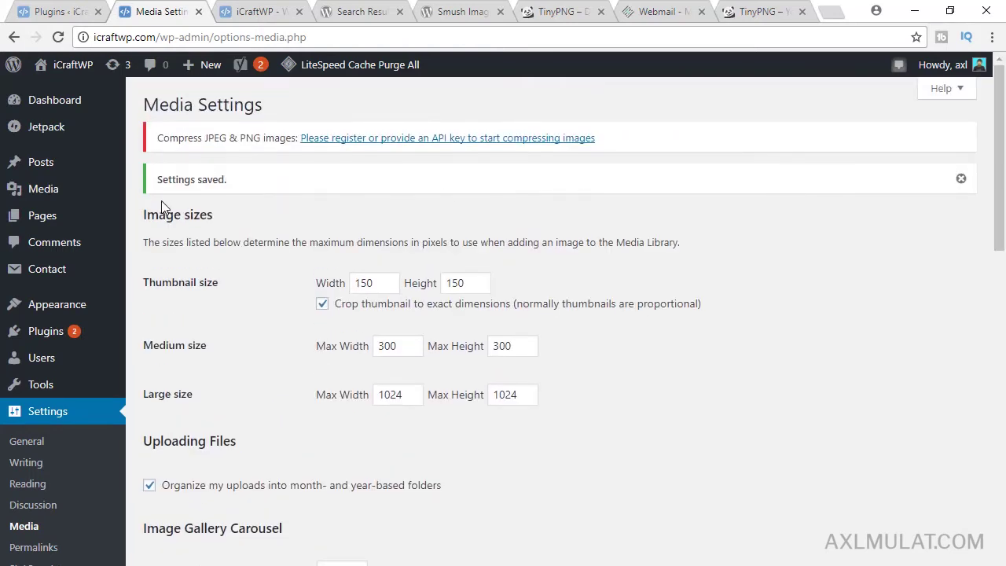
- Start TinyPNG Bulk Optimization for the library's 408 uncompressed image sizes from the Media menu
{"action": "mouse_move", "coordinate": [129, 193]}
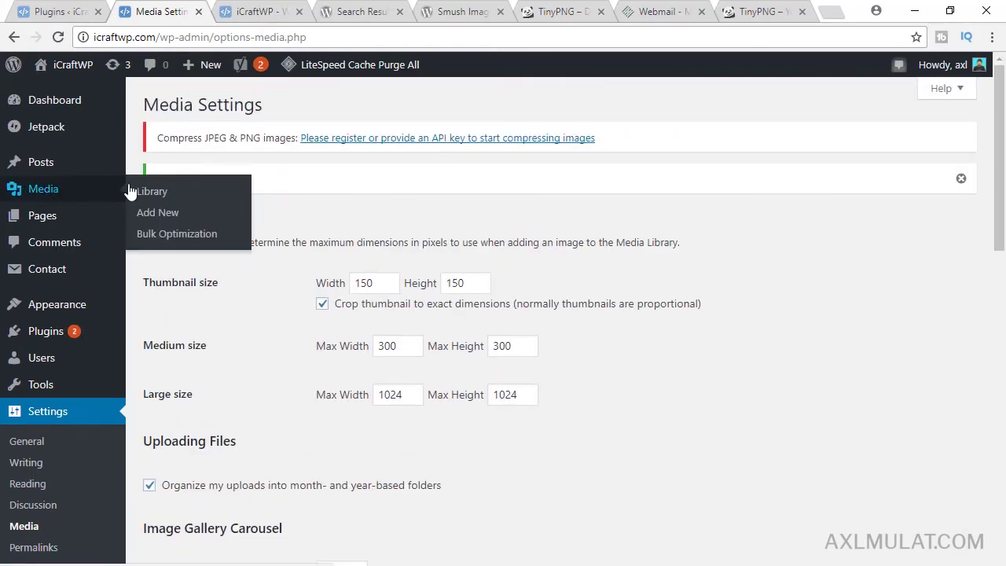
{"action": "left_click", "coordinate": [170, 235]}
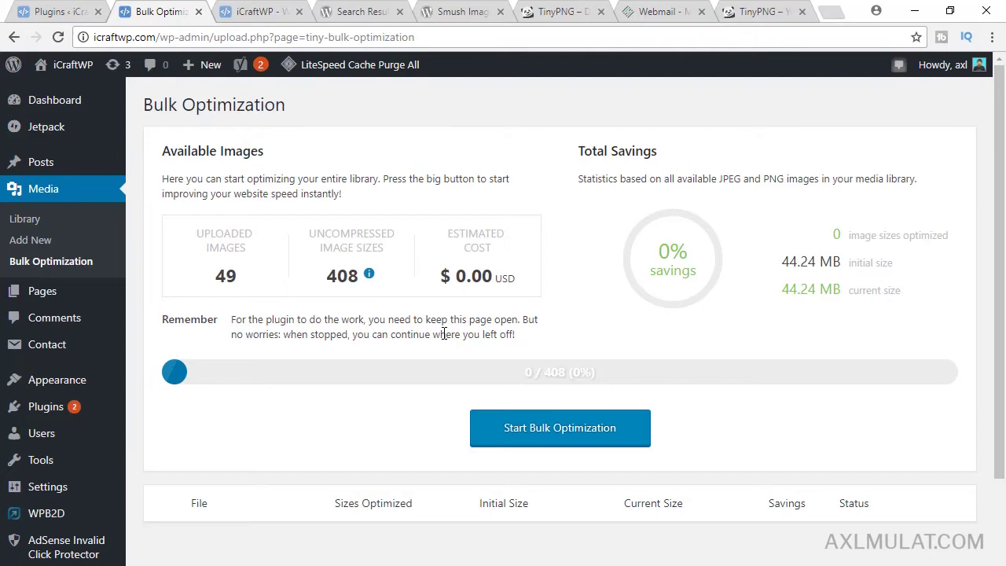
{"action": "scroll", "coordinate": [550, 369], "scroll_direction": "down", "scroll_amount": 1}
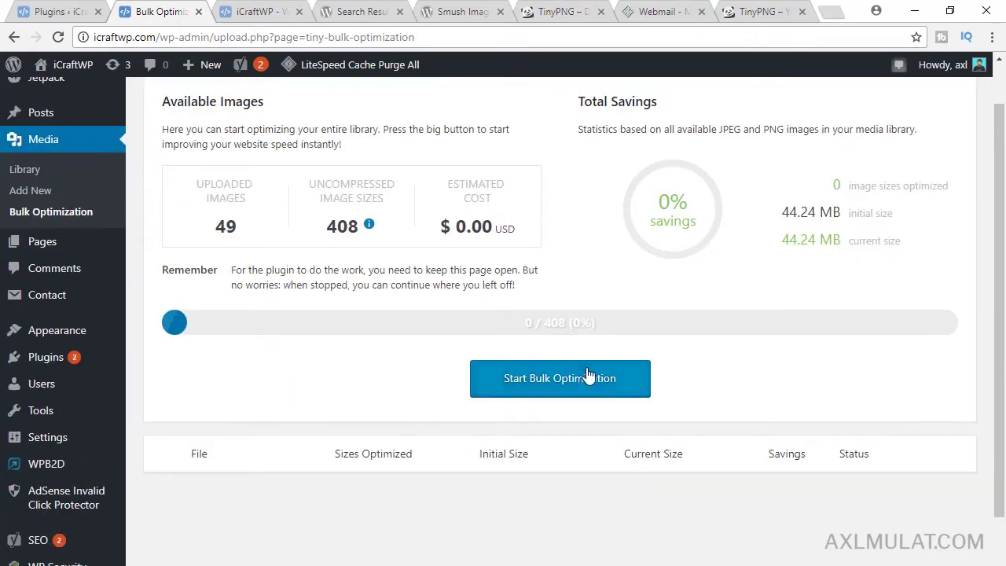
{"action": "left_click", "coordinate": [546, 383]}
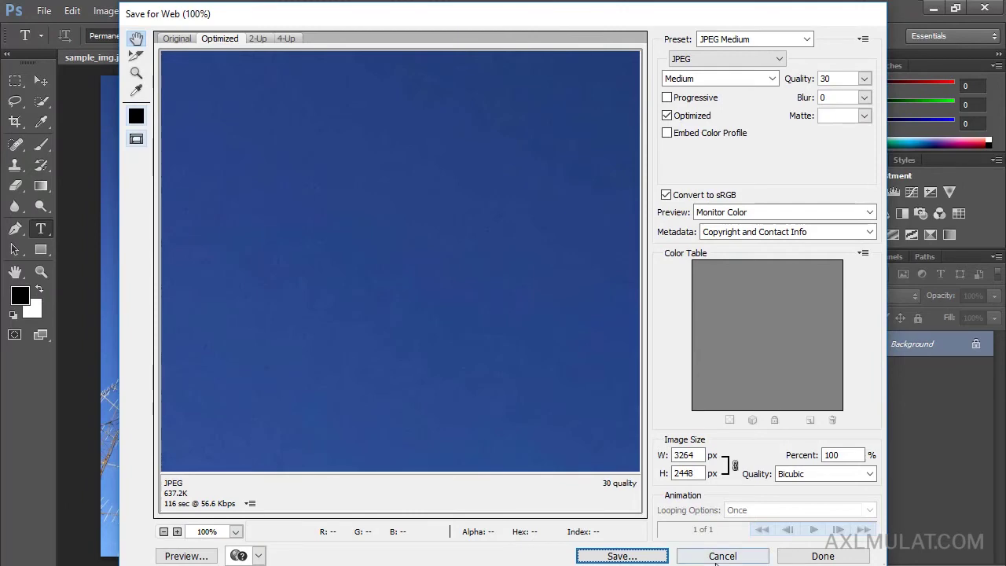
- Cancel Photoshop's Save for Web dialog for the antenna photo without saving a copy
{"action": "left_click", "coordinate": [715, 556]}
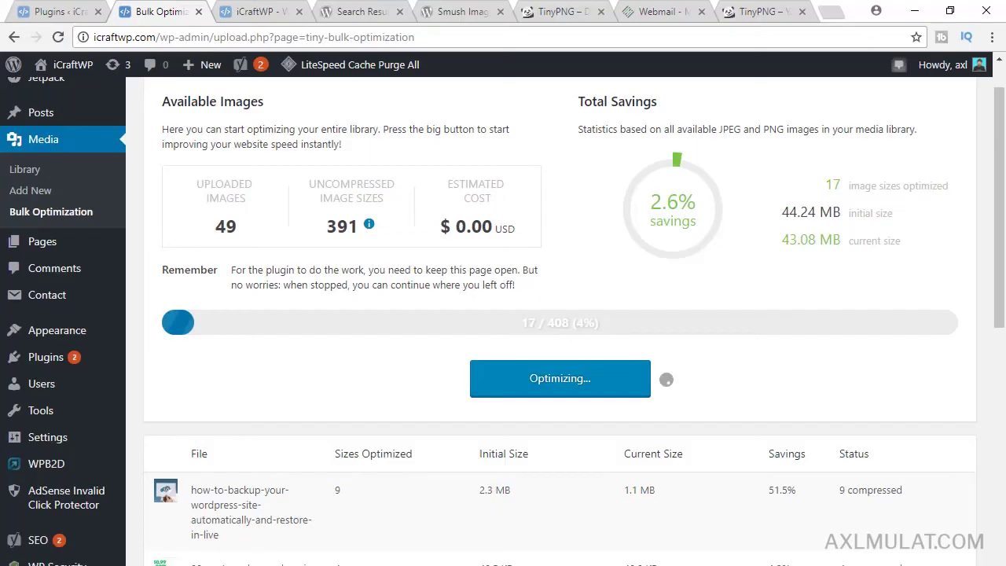
- Go back from TinyPNG's Developer API page to the tinypng.com home page, then return to the bulk optimization
{"action": "left_click", "coordinate": [559, 11]}
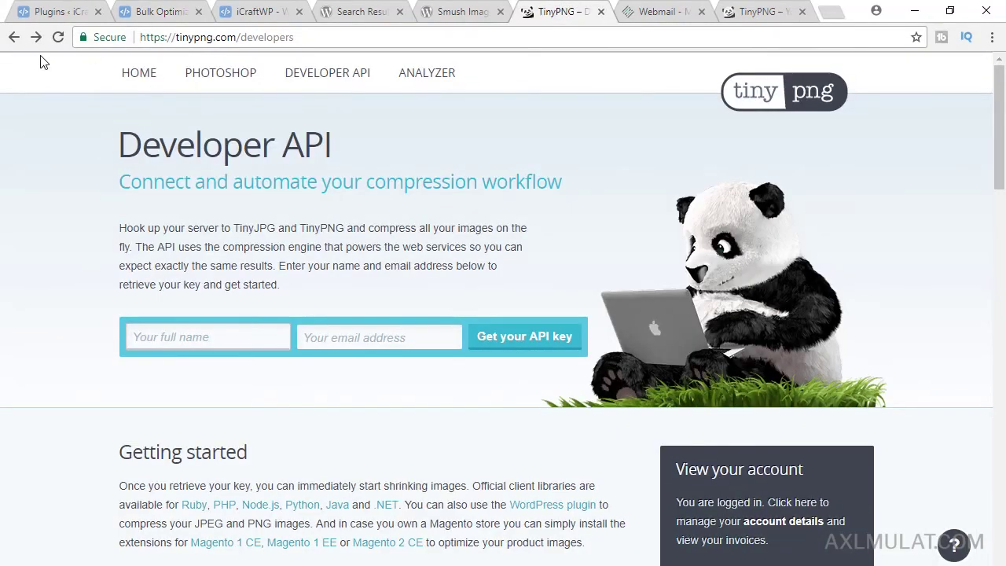
{"action": "left_click", "coordinate": [13, 37]}
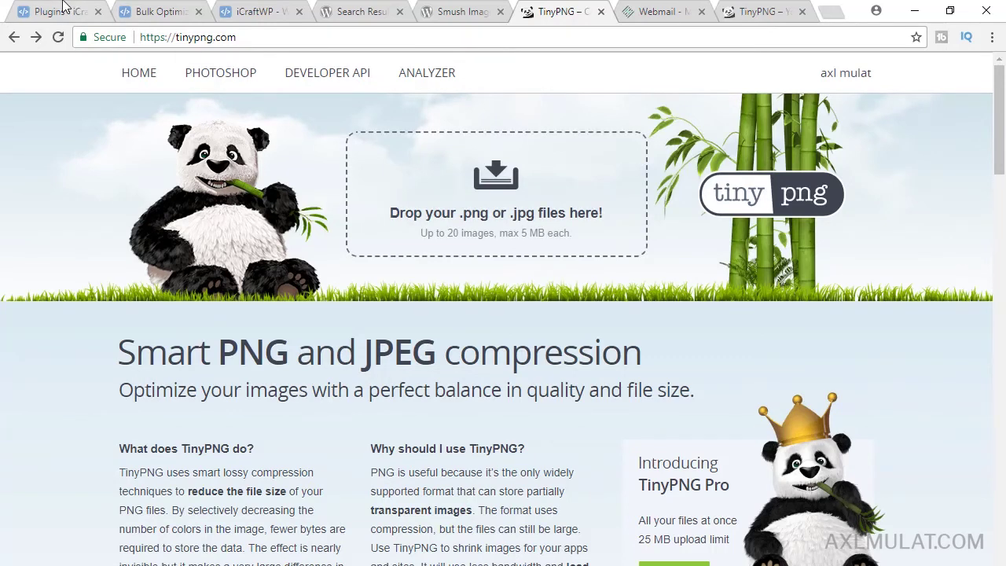
{"action": "left_click", "coordinate": [162, 11]}
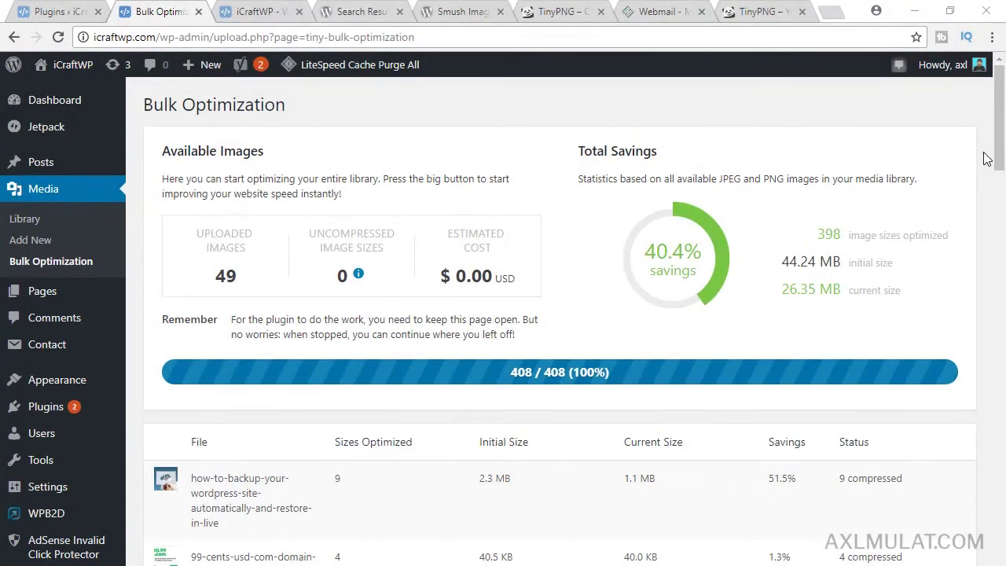
- Scroll through the per-file results of the finished 408/408 optimization with 40.4% savings
{"action": "left_click_drag", "start_coordinate": [1003, 95], "coordinate": [1004, 101]}
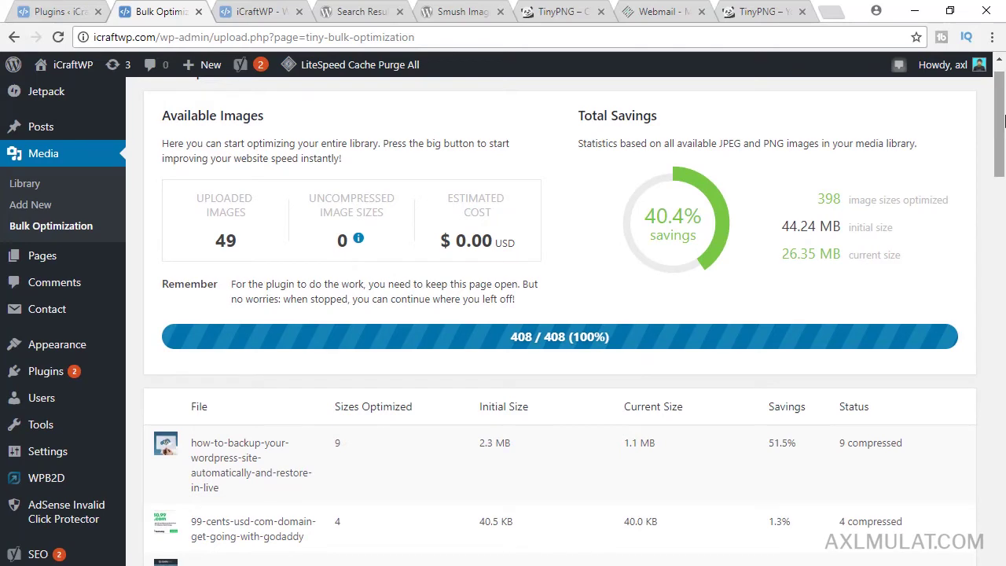
{"action": "scroll", "coordinate": [1000, 148], "scroll_direction": "down", "scroll_amount": 2}
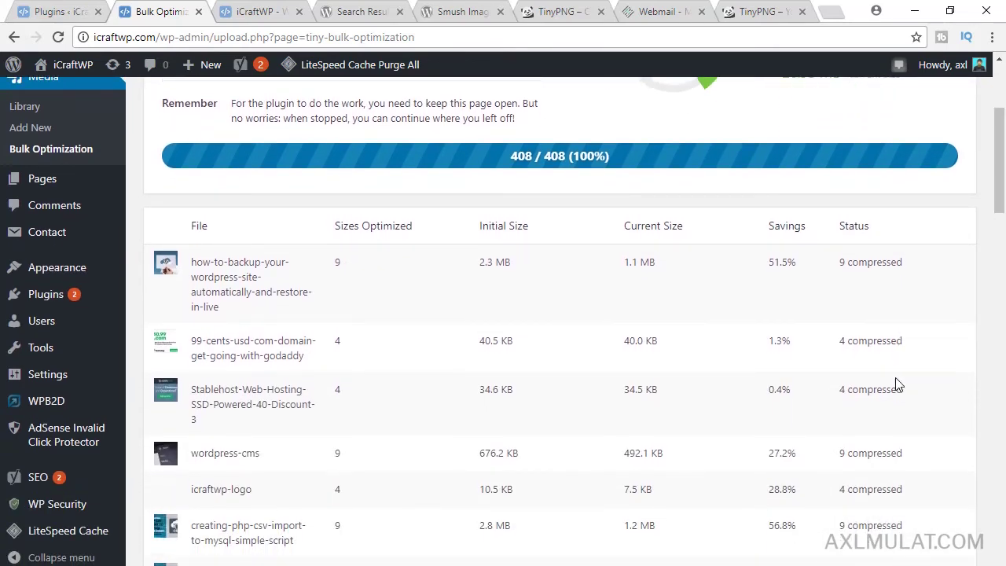
{"action": "scroll", "coordinate": [1000, 205], "scroll_direction": "up", "scroll_amount": 3}
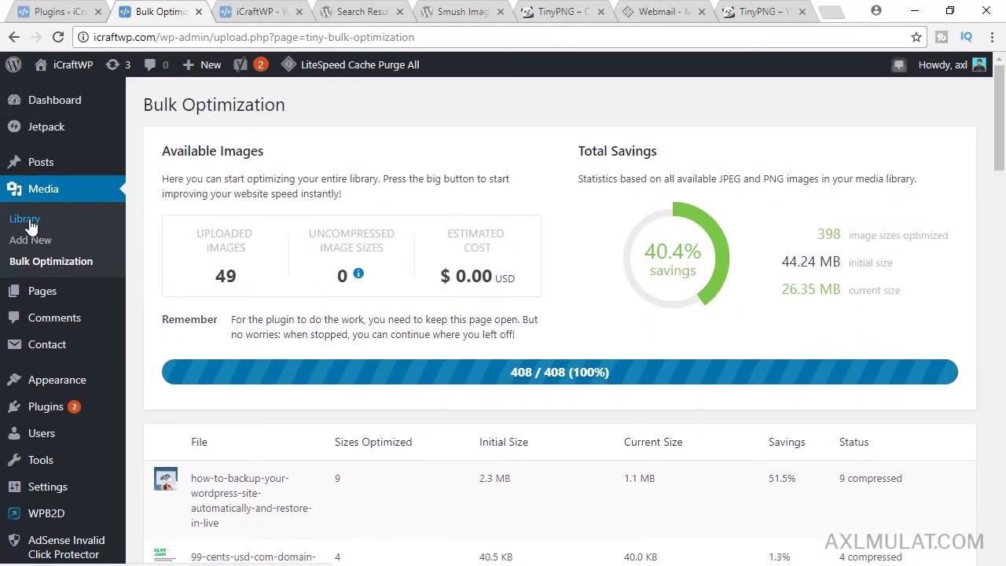
- Open the Media Library and scroll its per-file Compression column, such as how-to-backup at 51% saved
{"action": "left_click", "coordinate": [26, 220]}
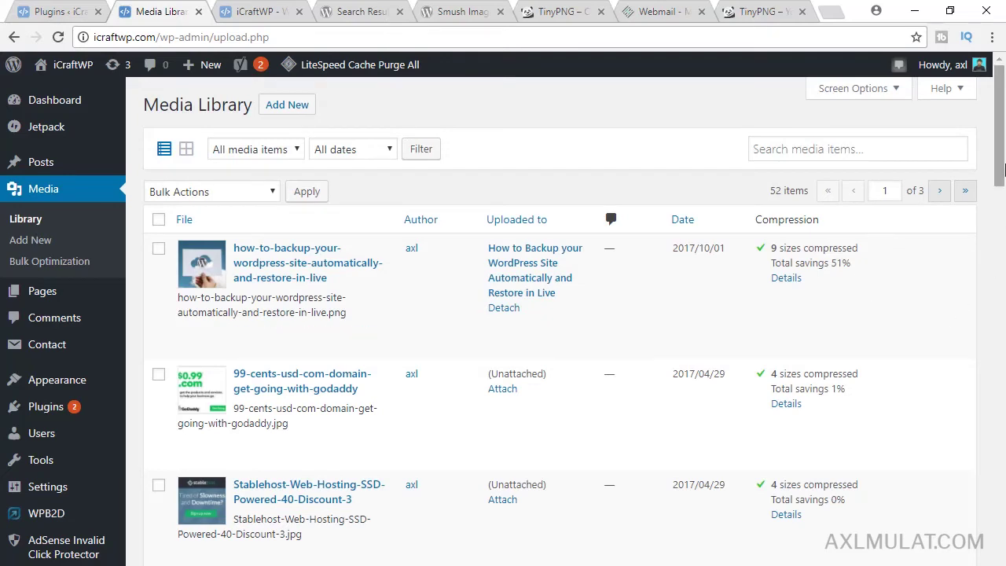
{"action": "left_click_drag", "start_coordinate": [1003, 173], "coordinate": [1003, 126]}
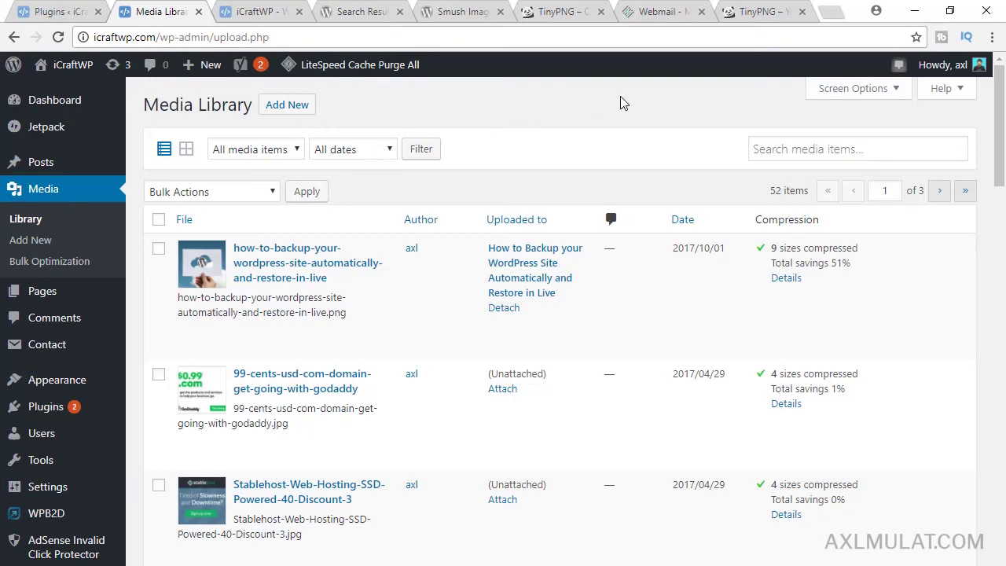
- Reload the TinyPNG developer dashboard to show 262 of 500 compressions, then return to WordPress
{"action": "left_click", "coordinate": [761, 11]}
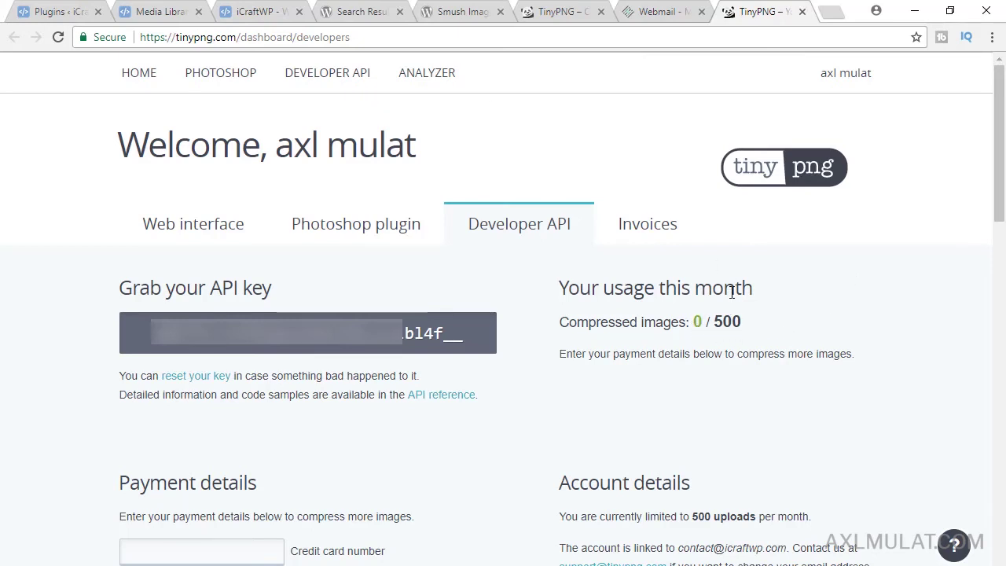
{"action": "left_click", "coordinate": [445, 41]}
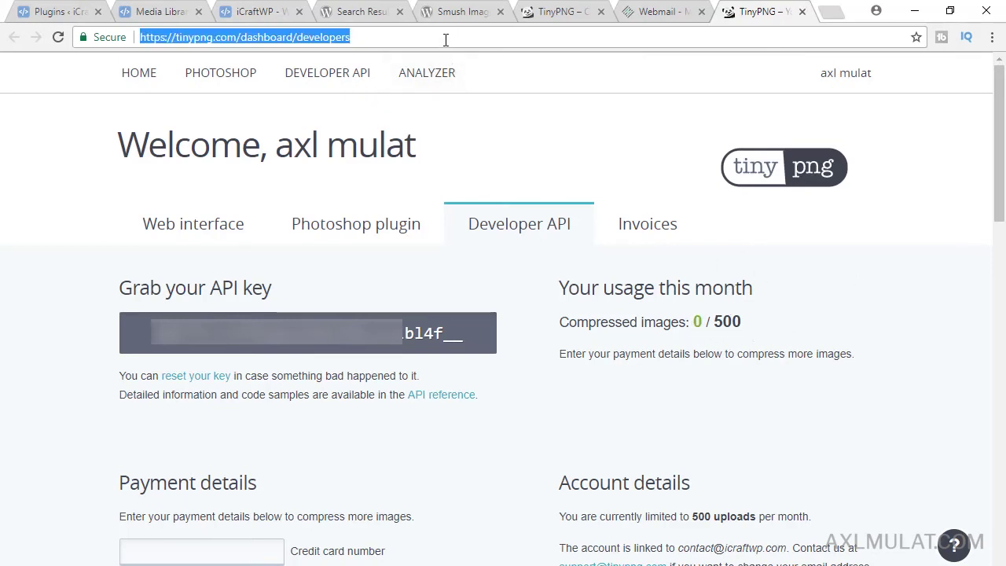
{"action": "key", "text": "Return"}
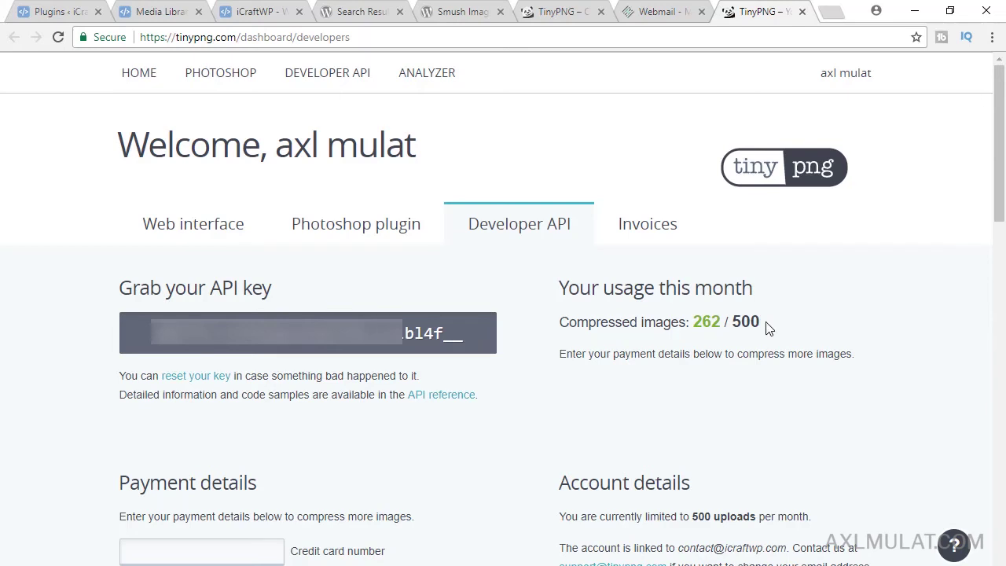
{"action": "left_click", "coordinate": [144, 11]}
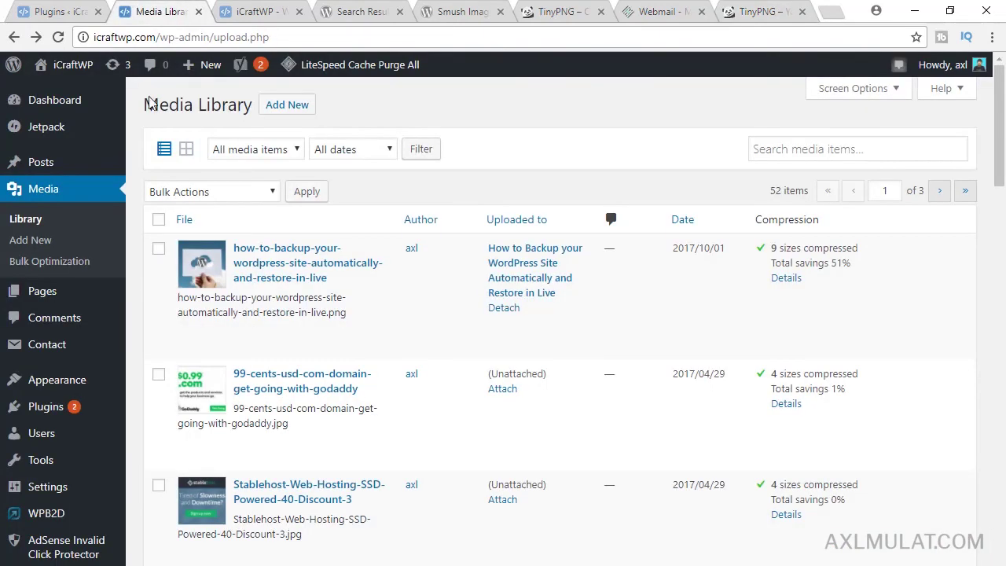
- Open Media > Bulk Optimization to see 0 uncompressed sizes, 41.2% savings and 26.01 MB current size
{"action": "left_click", "coordinate": [62, 262]}
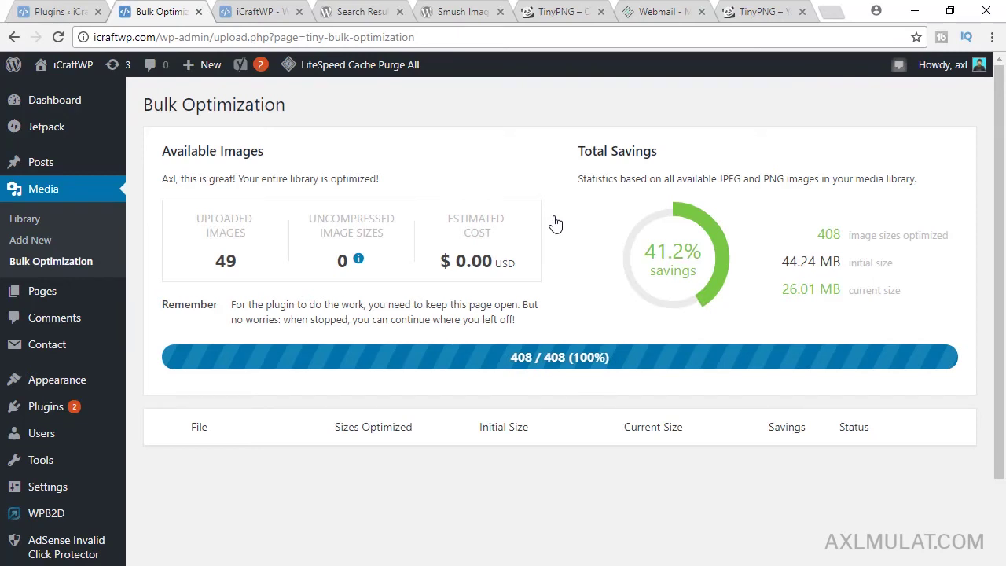
- In a new tab on Google, search for 'smush vs tinypng' via the autocomplete suggestion
{"action": "left_click", "coordinate": [831, 11]}
{"action": "type", "text": "https://www.google.com/?gfe_rd=cr&dcr=0&ei=-2bkWf3FNsiQ8QePpYqACw&gws_rd=cr&fg=1"}
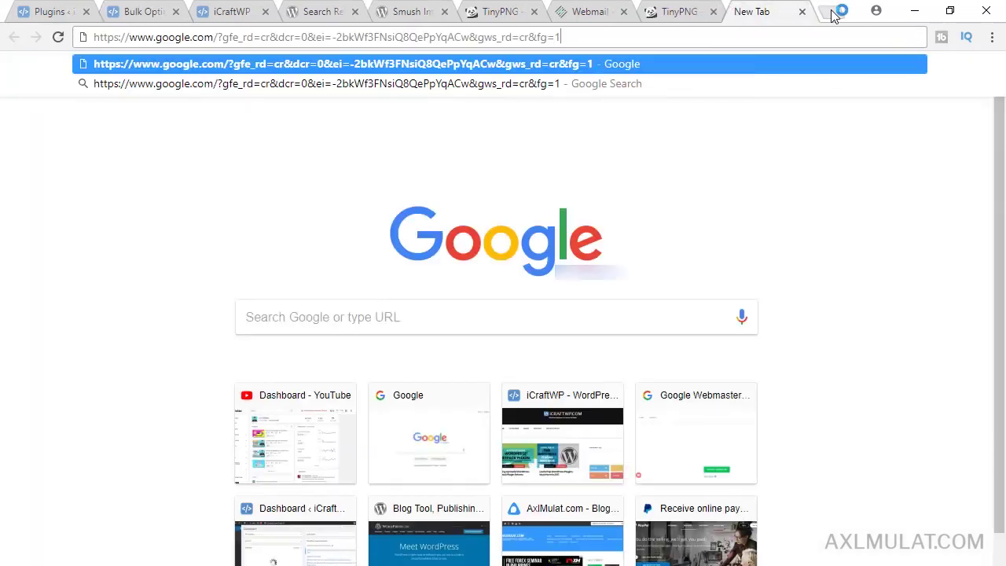
{"action": "key", "text": "Return"}
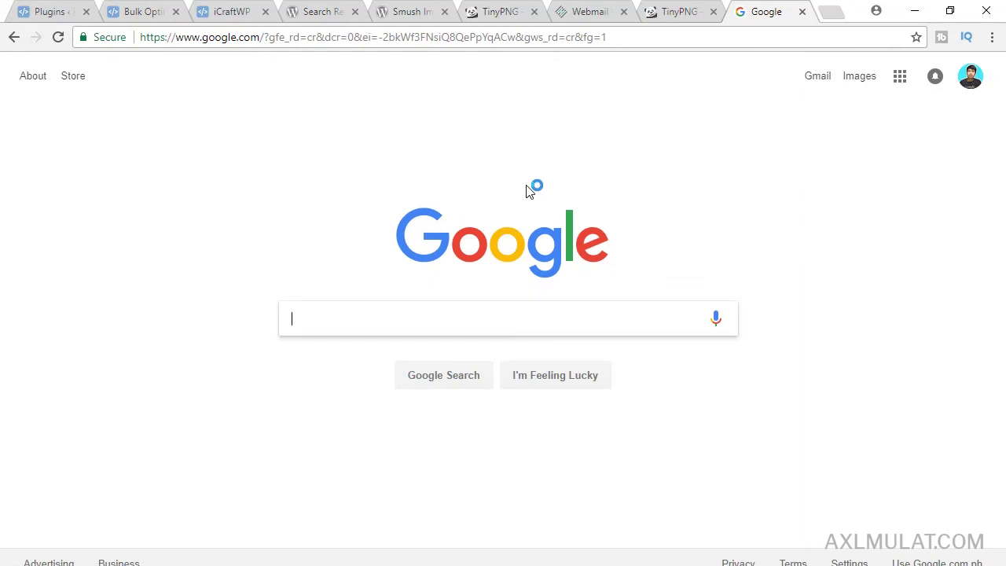
{"action": "type", "text": "smush v"}
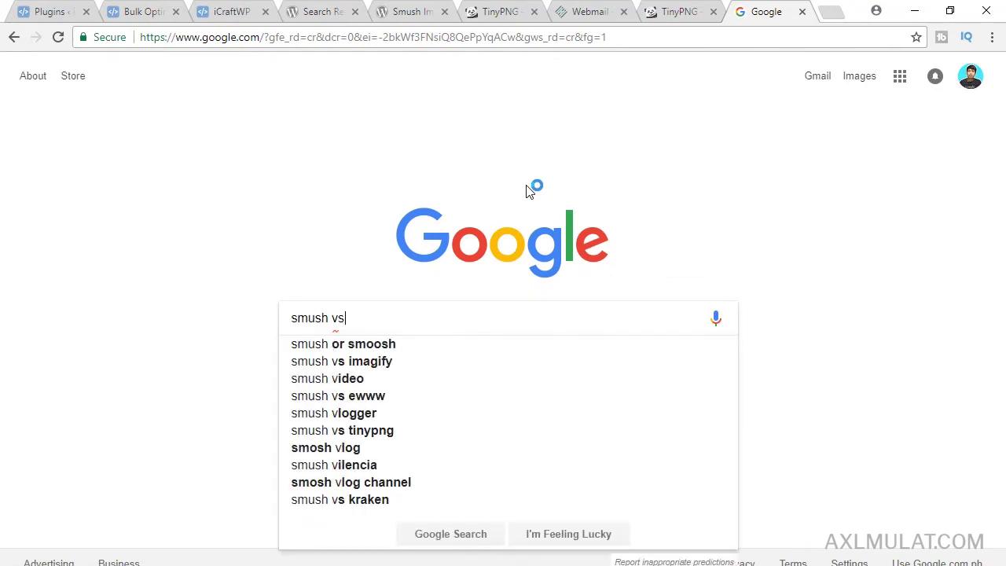
{"action": "type", "text": "s"}
{"action": "key", "text": "Down"}
{"action": "key", "text": "Down"}
{"action": "key", "text": "Down"}
{"action": "key", "text": "Down"}
{"action": "key", "text": "Return"}
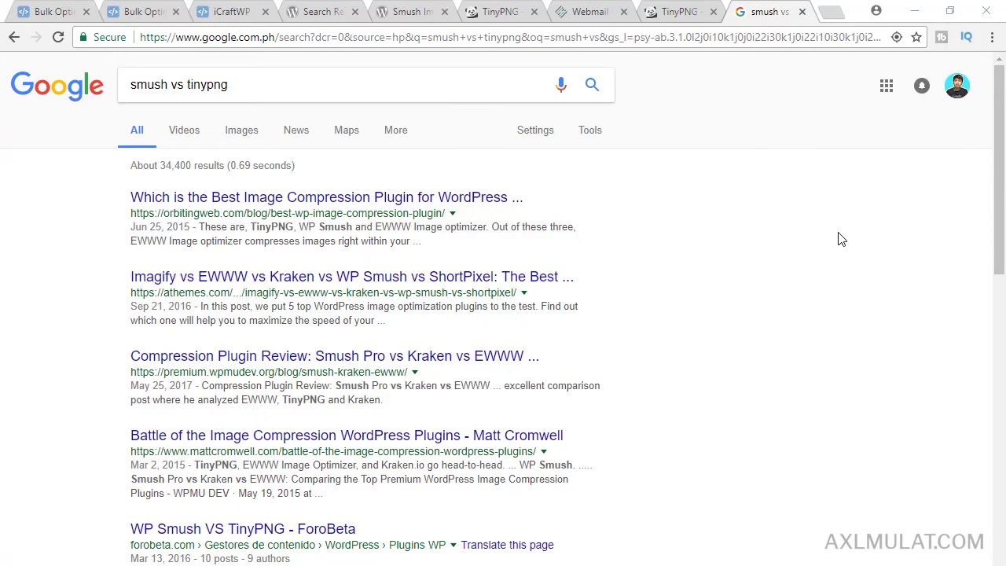
- Back in WordPress, switch on 'Speed up images and photos' under Jetpack Settings > Media
{"action": "left_click", "coordinate": [55, 12]}
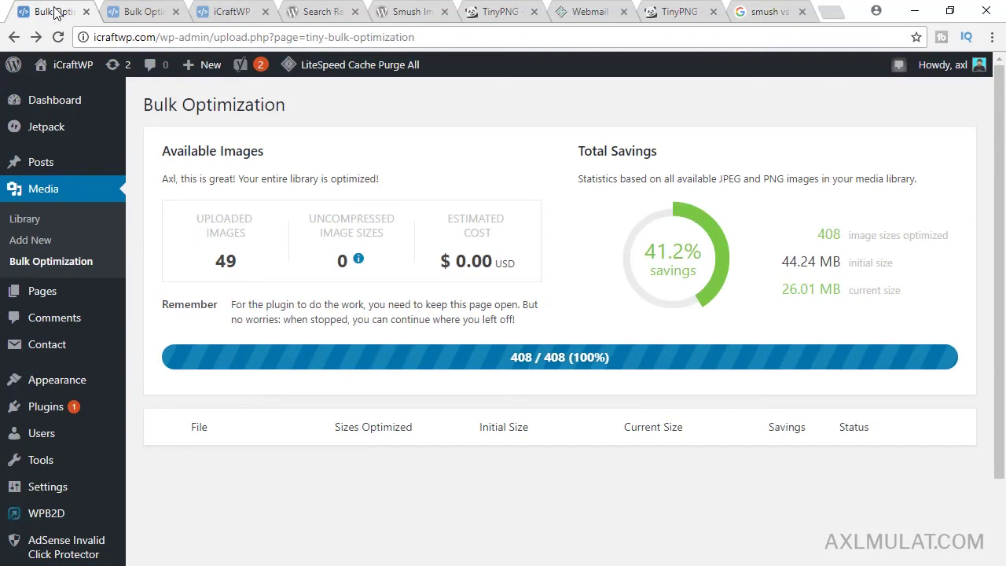
{"action": "mouse_move", "coordinate": [63, 124]}
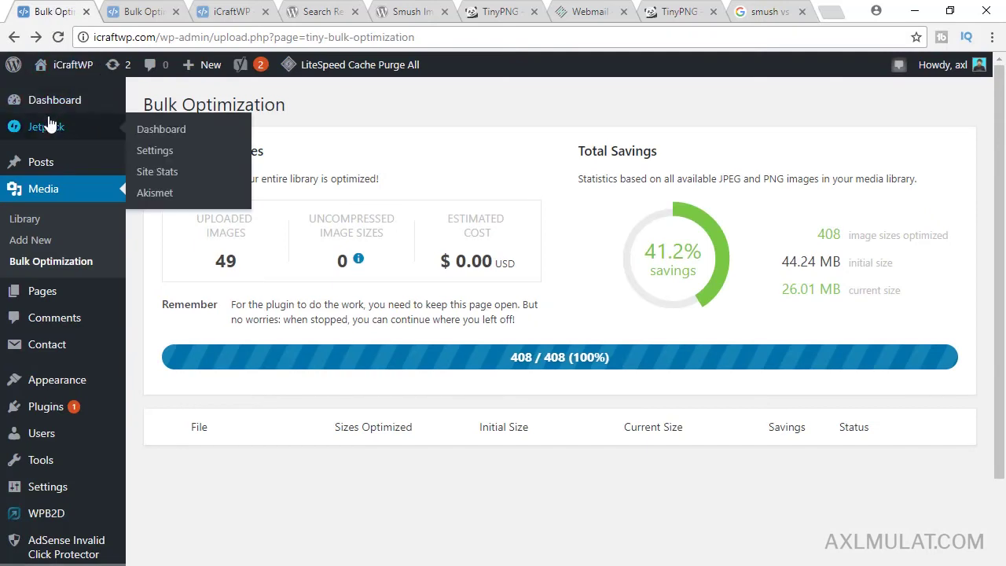
{"action": "left_click", "coordinate": [164, 151]}
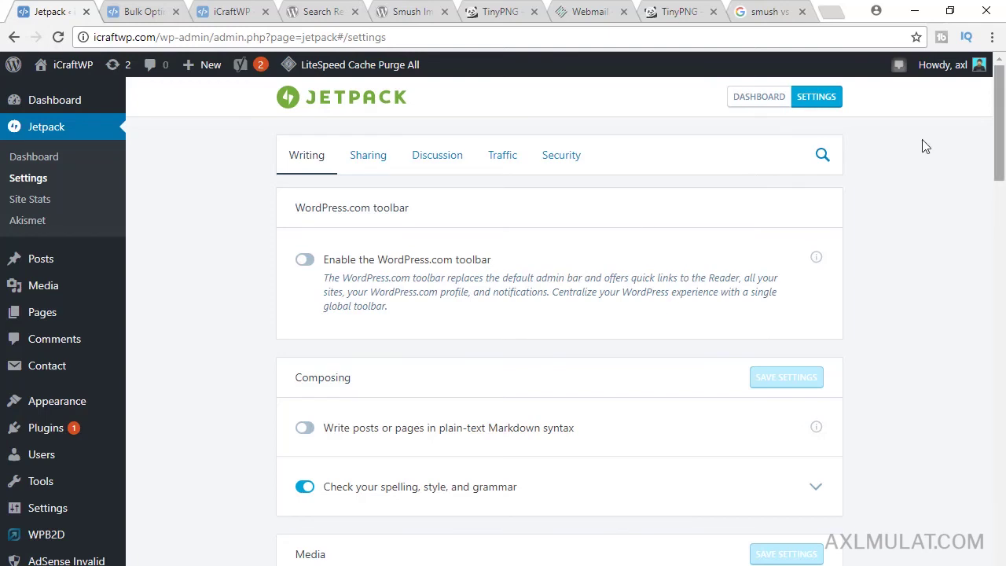
{"action": "left_click_drag", "start_coordinate": [999, 108], "coordinate": [1000, 179]}
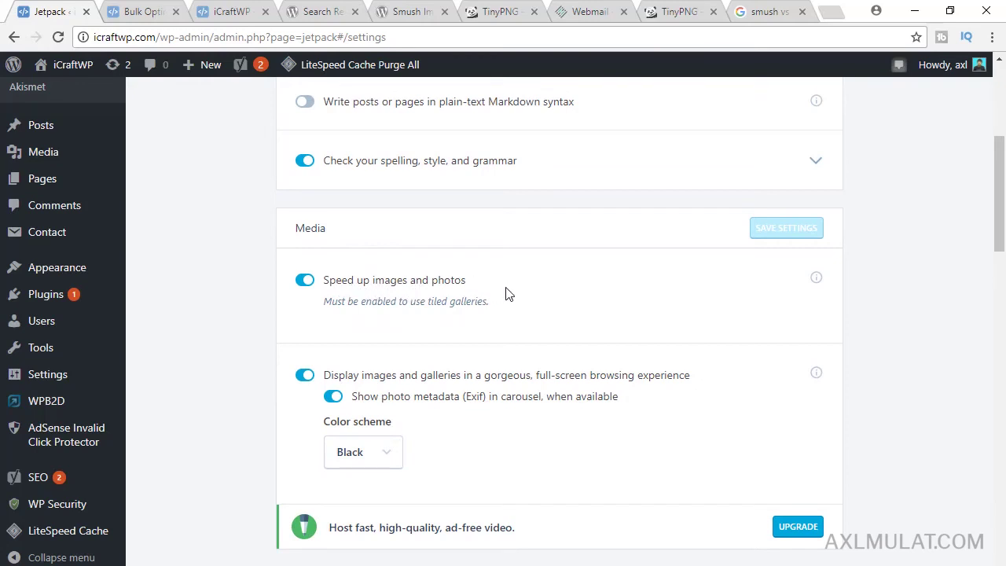
{"action": "left_click", "coordinate": [312, 287]}
- Scroll the iCraftWP home page, open 'Useful Top WordPress Plugins Must Have in 2017', and scroll to its Akismet section
{"action": "mouse_move", "coordinate": [68, 60]}
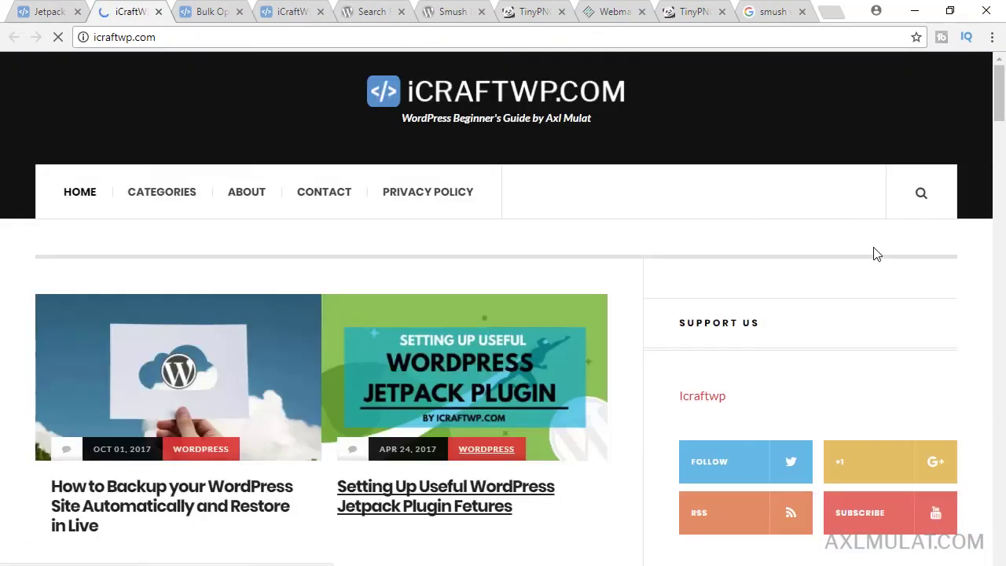
{"action": "left_click_drag", "start_coordinate": [1000, 110], "coordinate": [1003, 207]}
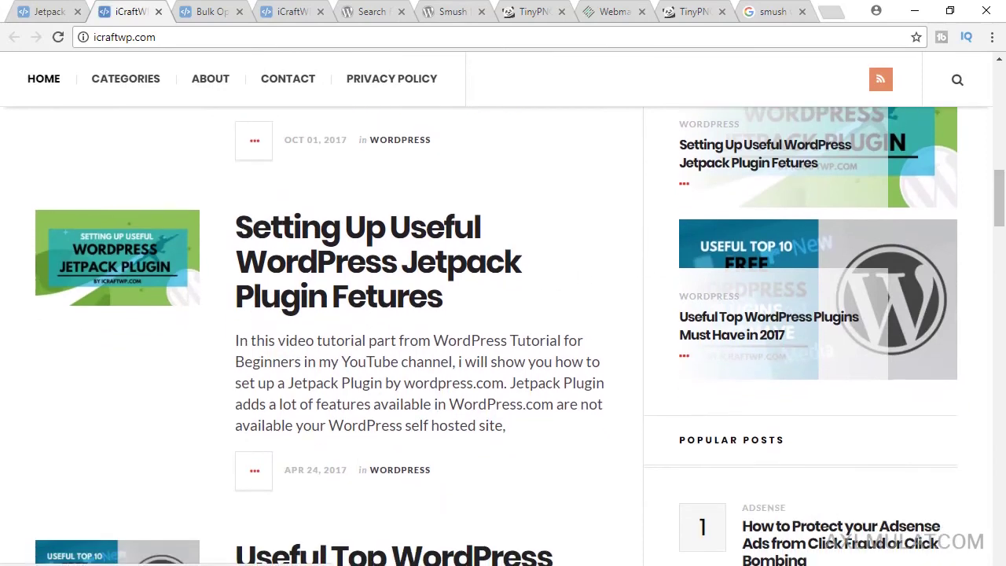
{"action": "scroll", "coordinate": [448, 247], "scroll_direction": "down", "scroll_amount": 4}
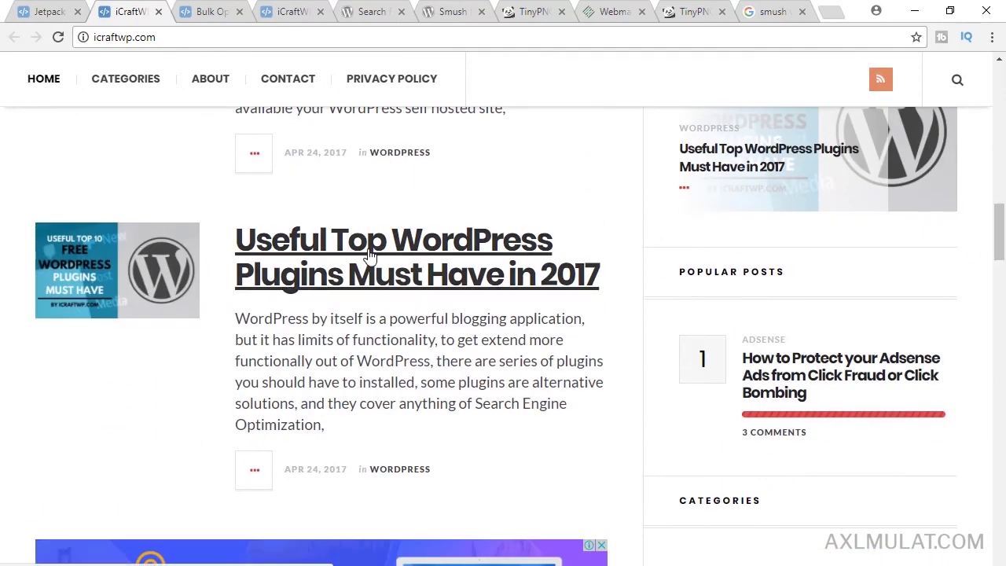
{"action": "left_click", "coordinate": [370, 254]}
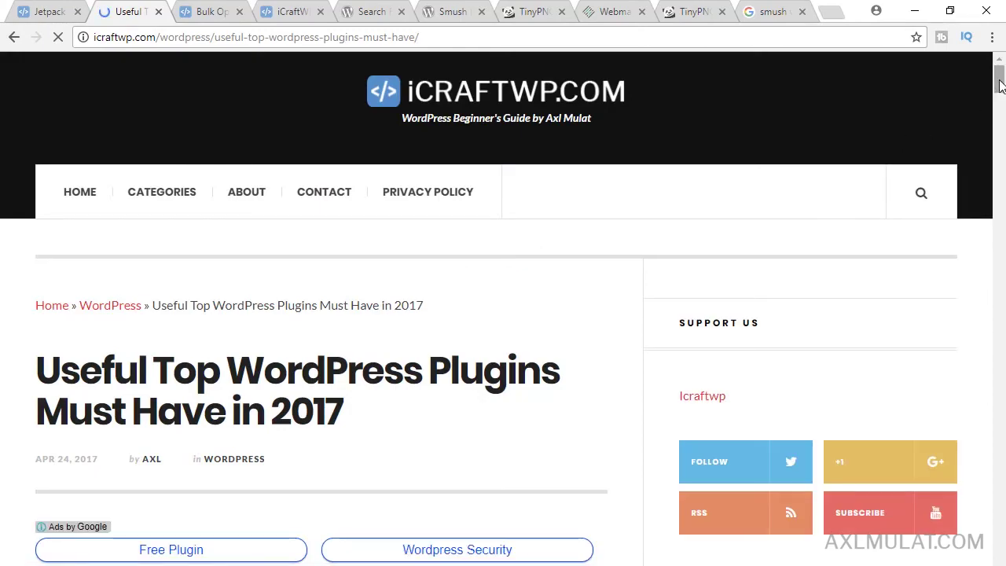
{"action": "left_click_drag", "start_coordinate": [1000, 74], "coordinate": [997, 150]}
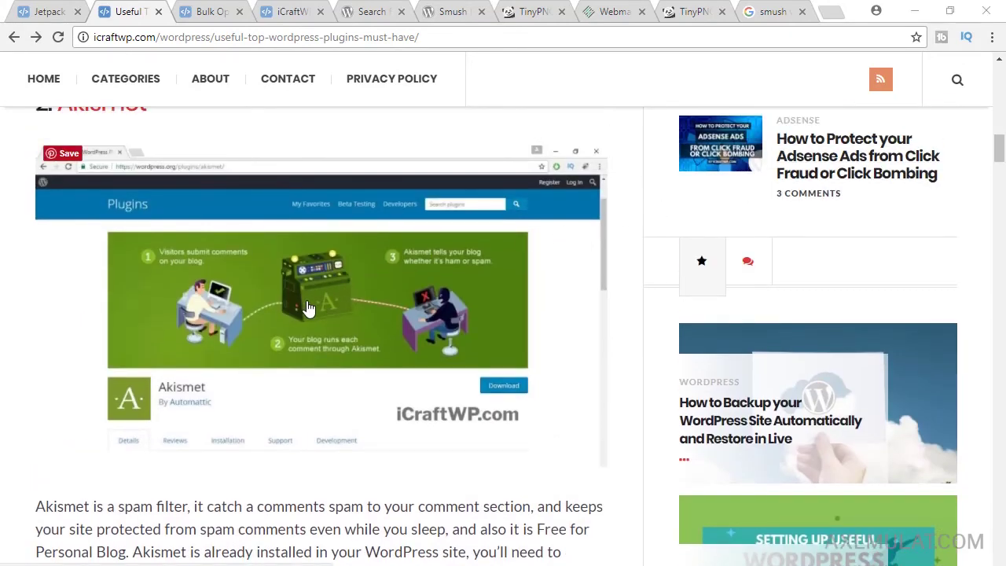
{"action": "left_click", "coordinate": [291, 307]}
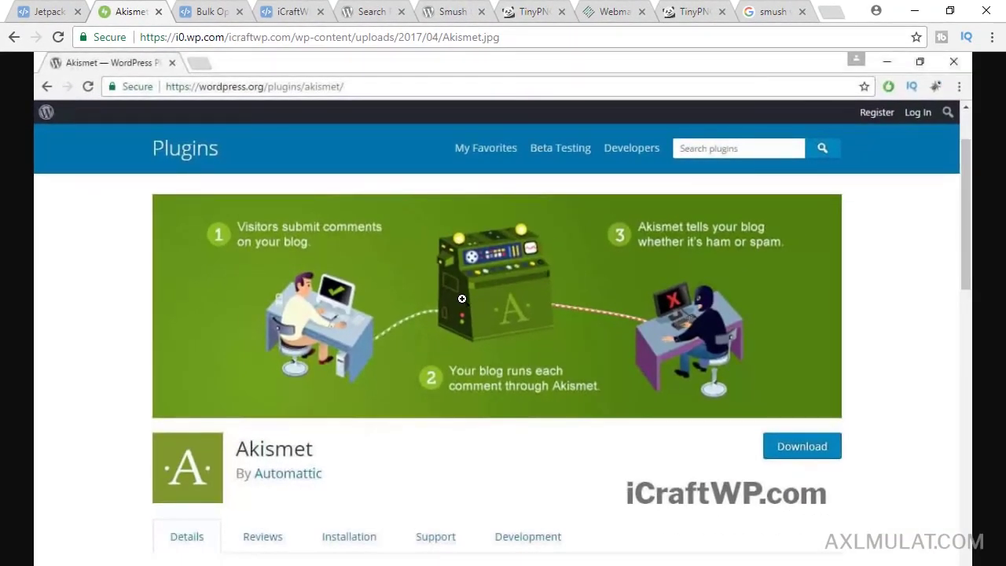
{"action": "left_click", "coordinate": [14, 37]}
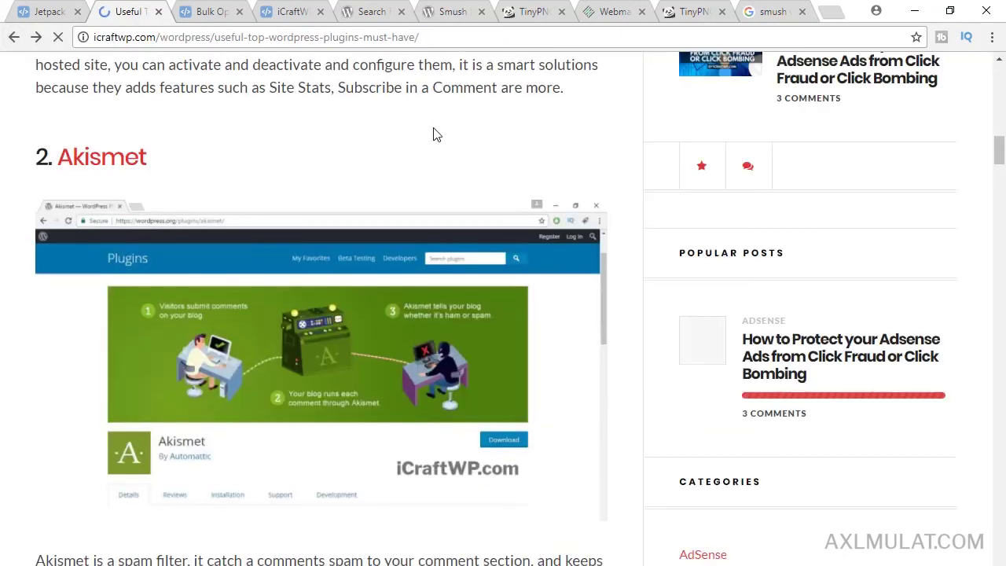
{"action": "left_click_drag", "start_coordinate": [1000, 150], "coordinate": [1000, 92]}
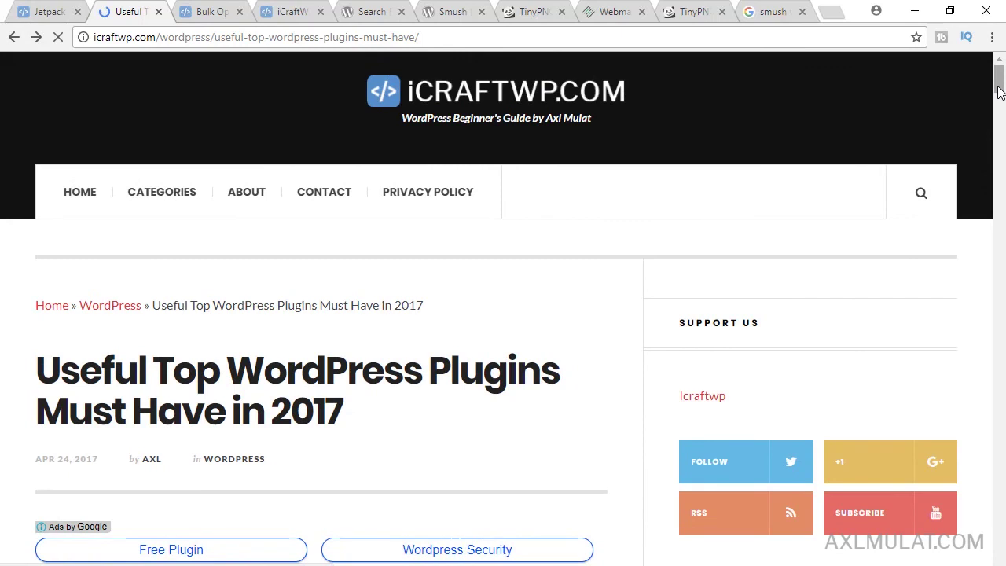